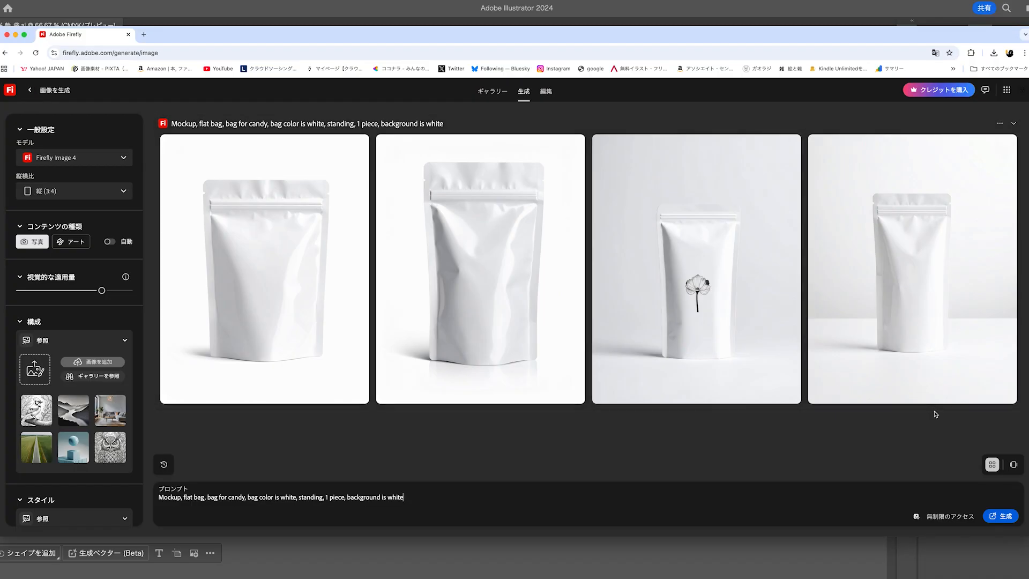
Switch to Illustrator and examine the whole orange candy package design up close
left_click(610, 564)
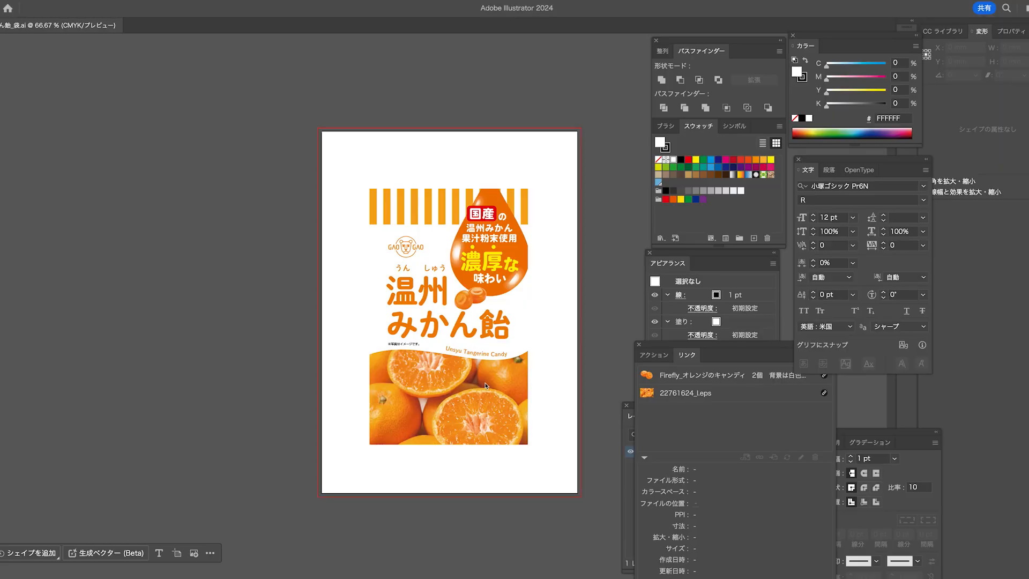
left_click_drag(477, 342, 486, 352)
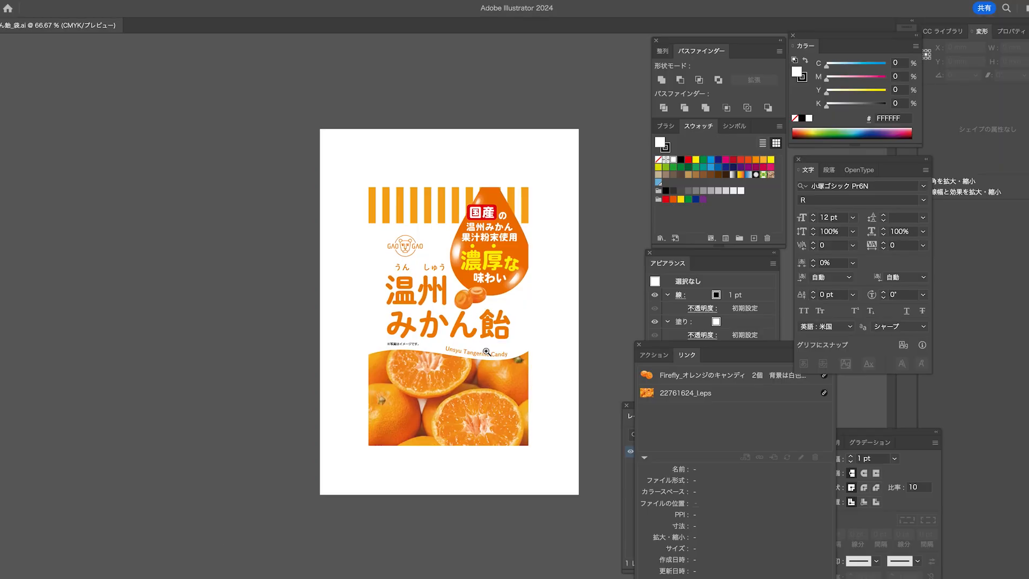
left_click(487, 351)
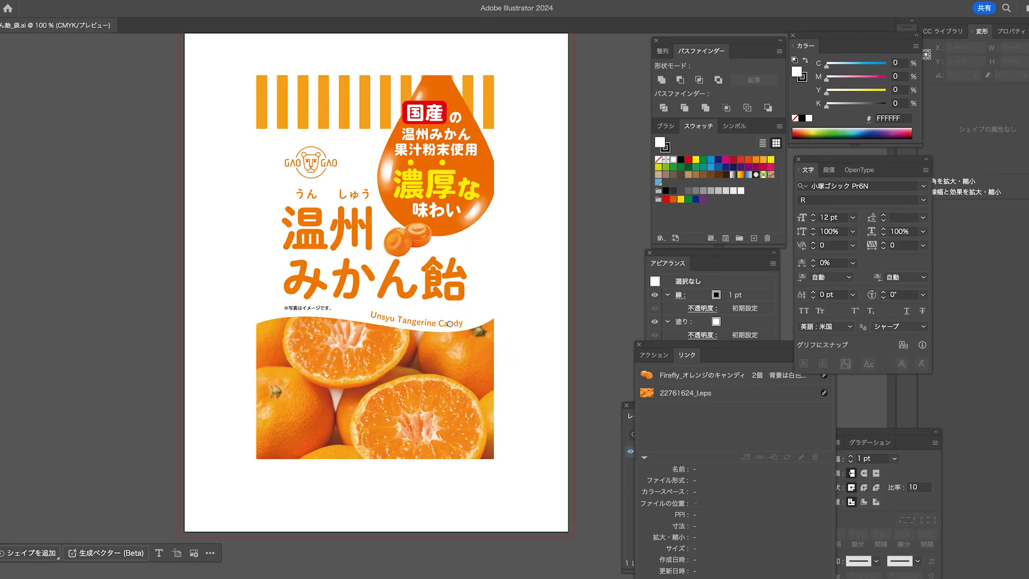
left_click_drag(449, 323, 478, 347)
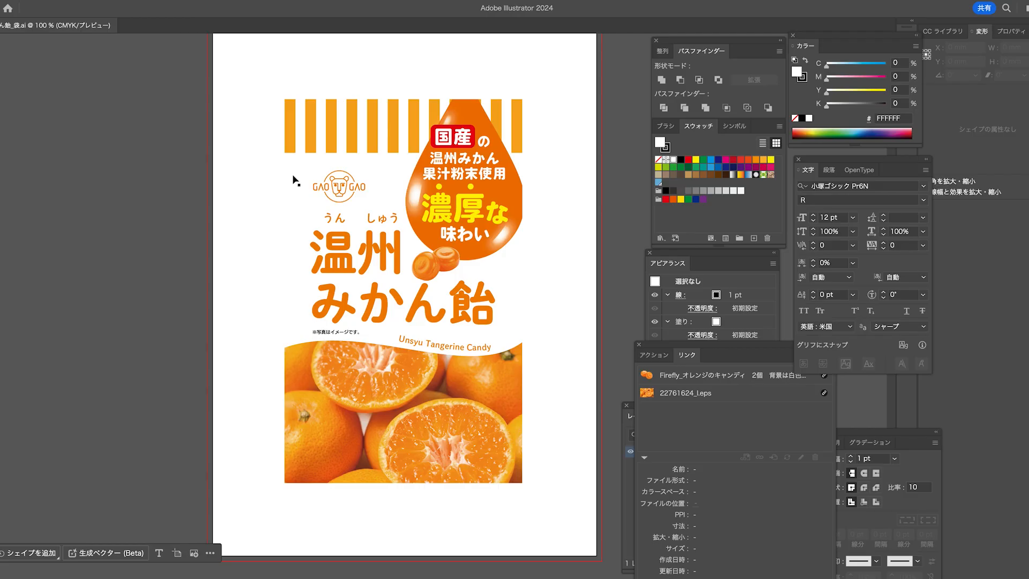
left_click_drag(228, 71, 551, 510)
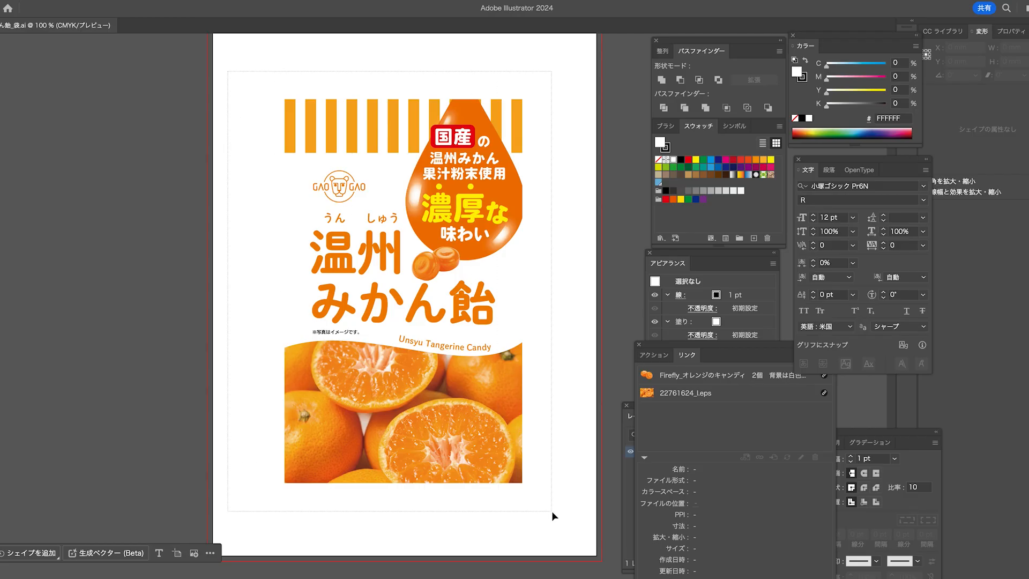
left_click(570, 464)
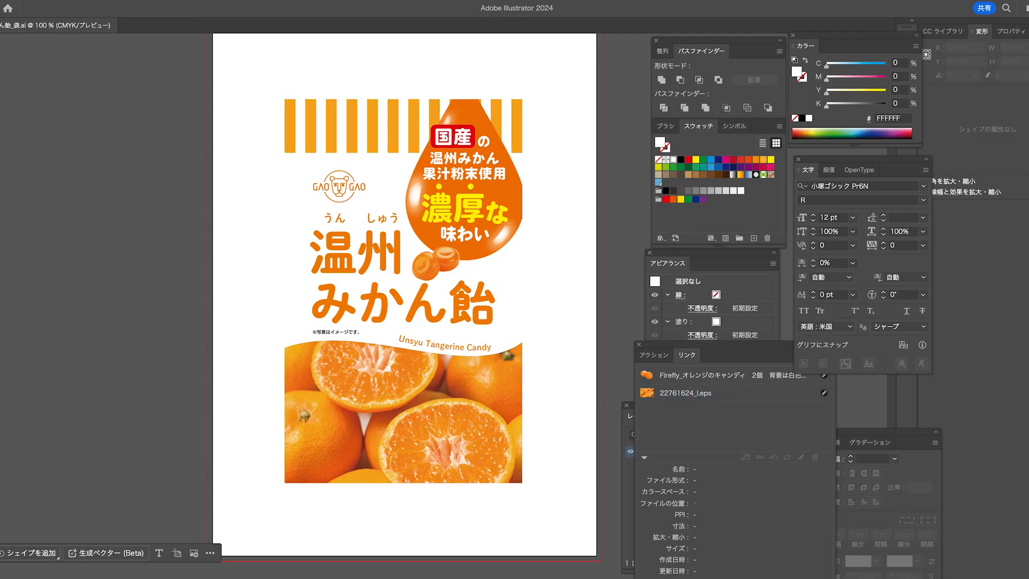
Switch back to Adobe Firefly in the browser and look over the available image generation models
mouse_move(570, 574)
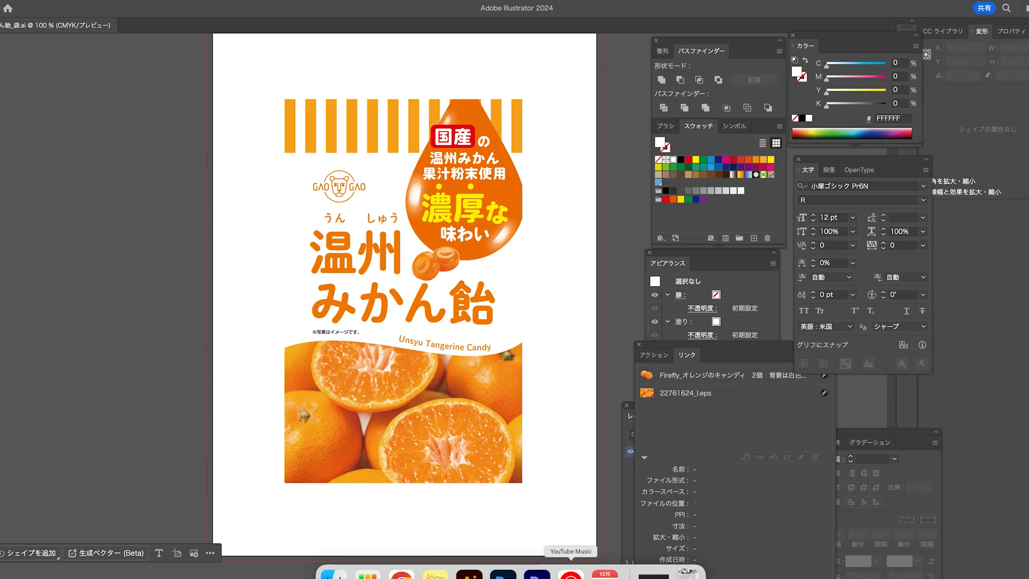
left_click(401, 575)
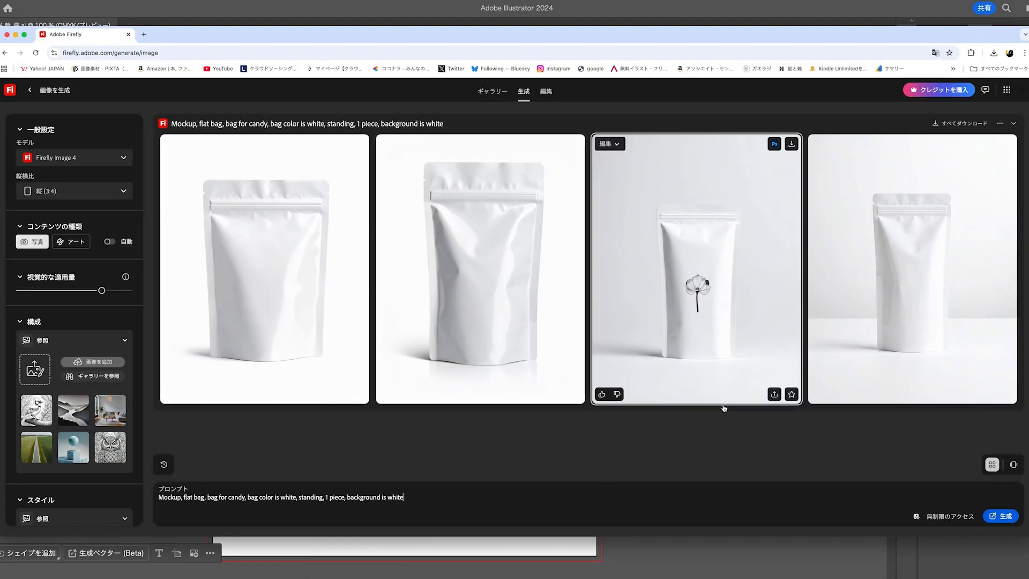
left_click(123, 158)
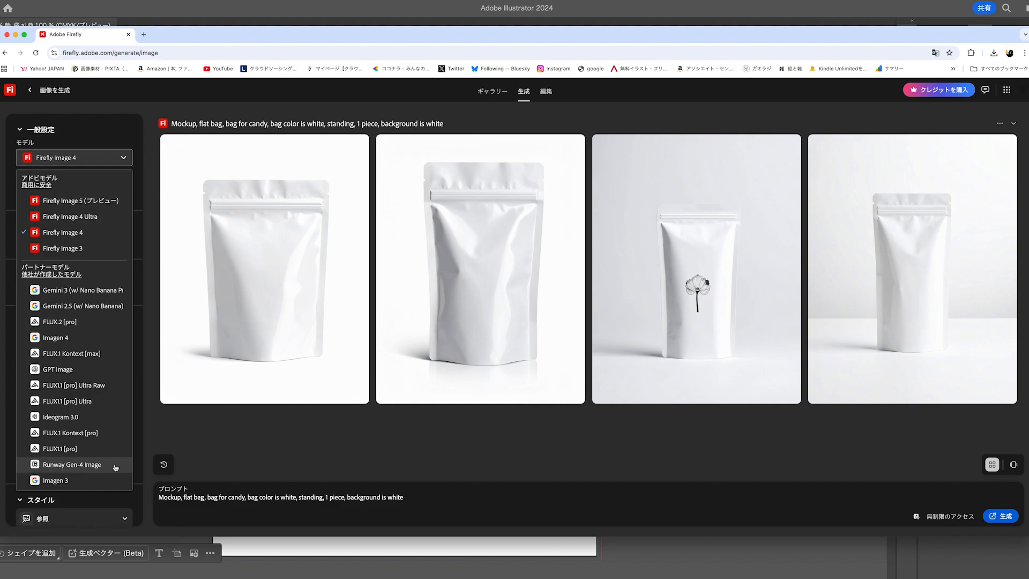
left_click(214, 462)
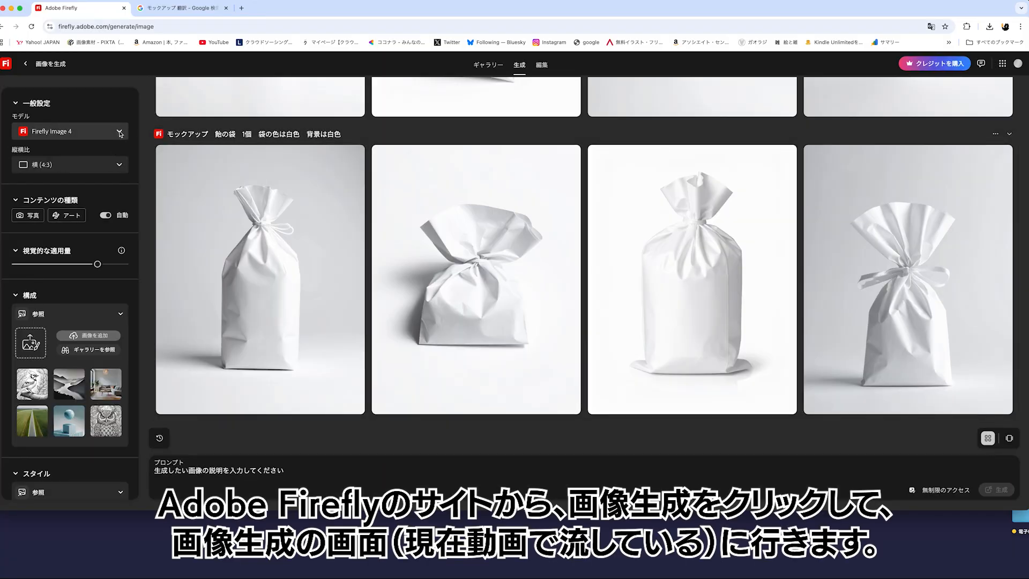
Configure the image generation with the Firefly Image 4 model, the 縦 (3:4) aspect ratio and the 写真 content type
left_click(120, 134)
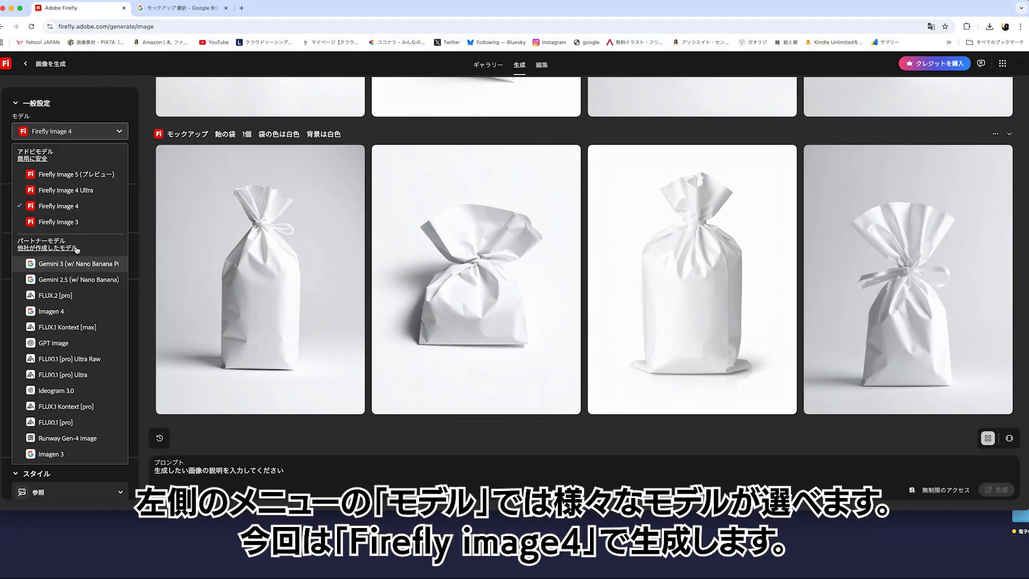
left_click(91, 209)
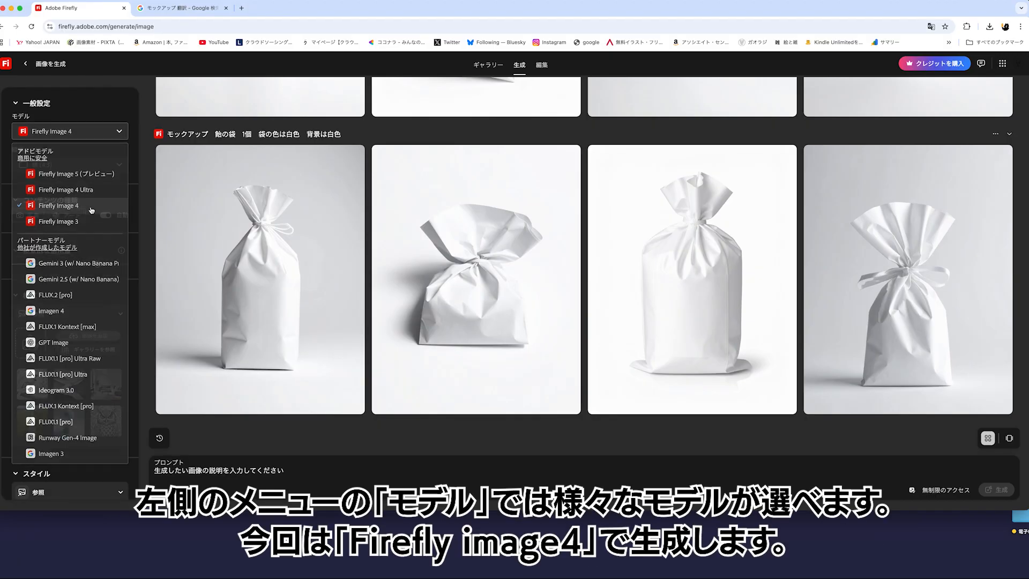
left_click(121, 165)
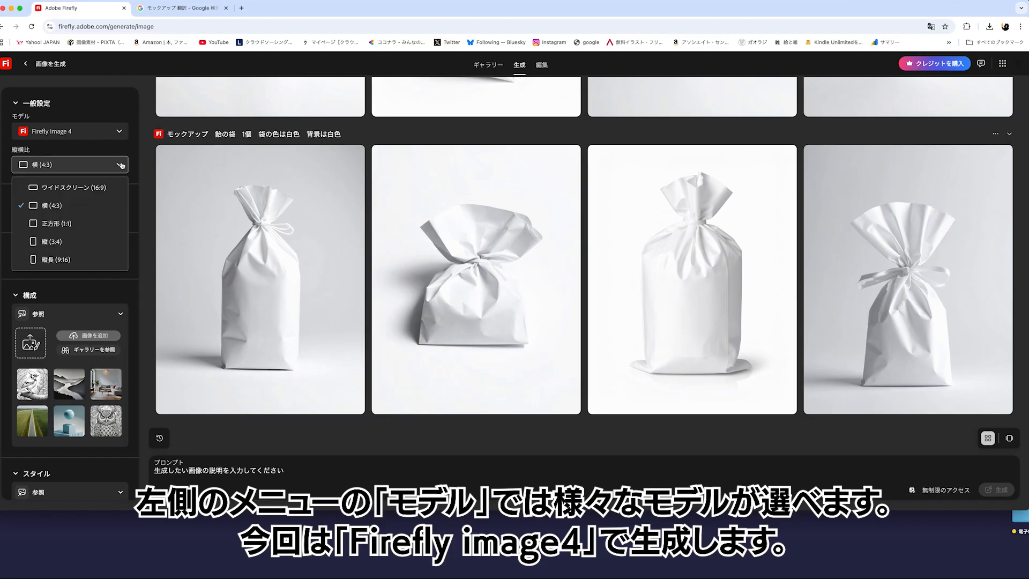
left_click(92, 242)
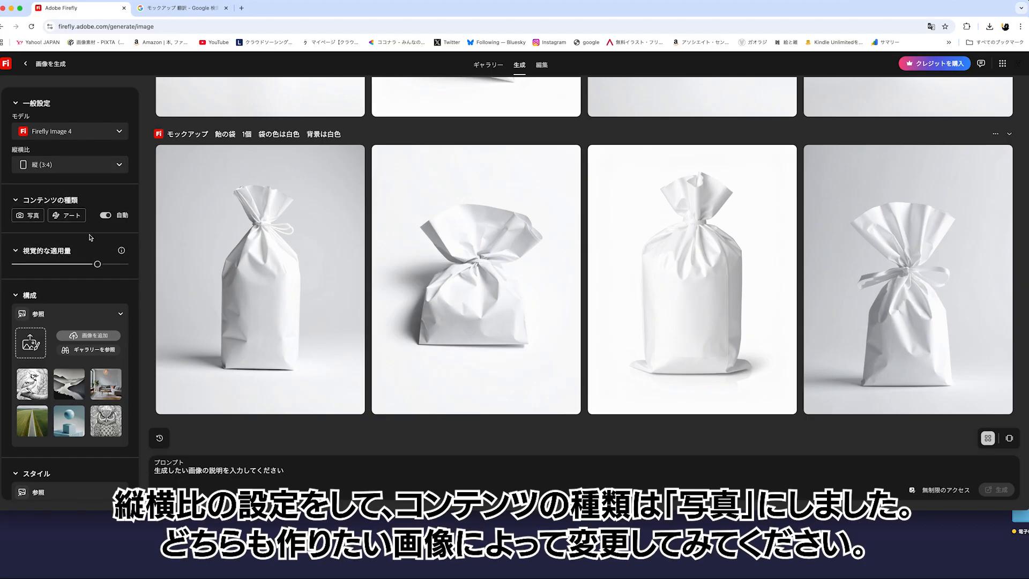
left_click(28, 215)
Copy the complete English translation of the Japanese bag mockup prompt from the Google translation page
left_click(313, 472)
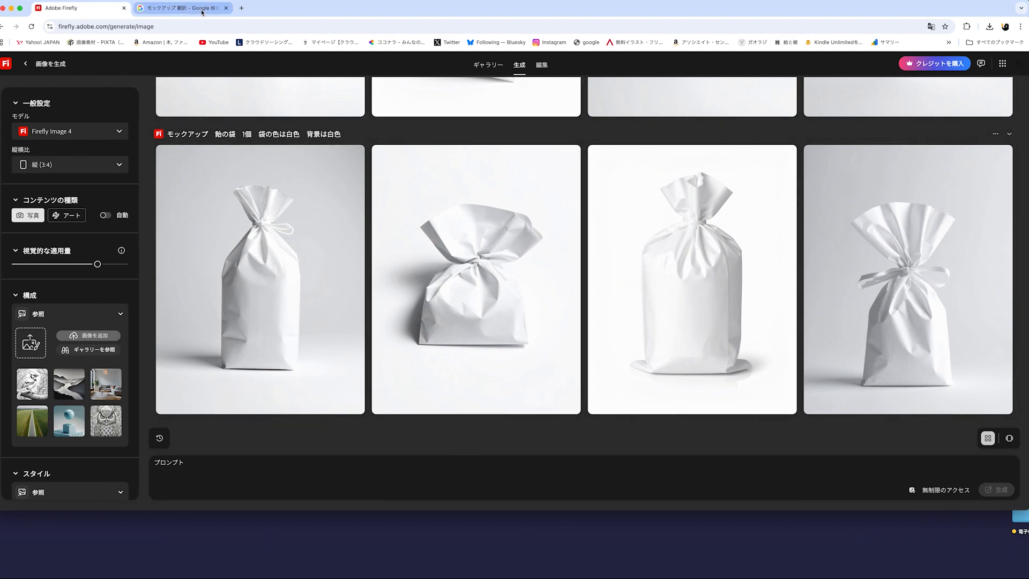
left_click(203, 12)
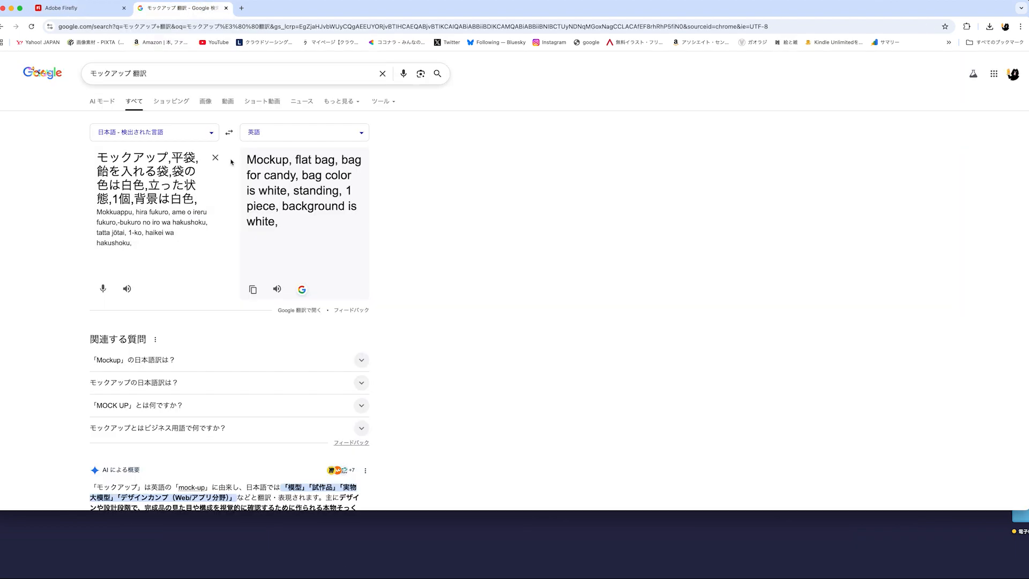
left_click_drag(104, 158, 200, 202)
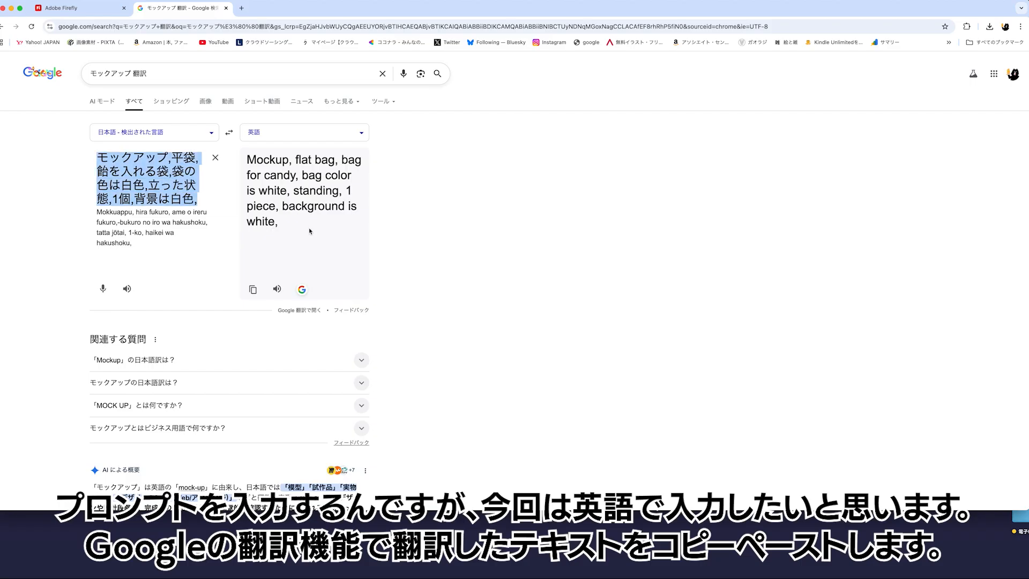
left_click_drag(303, 229, 251, 155)
key("ctrl+c")
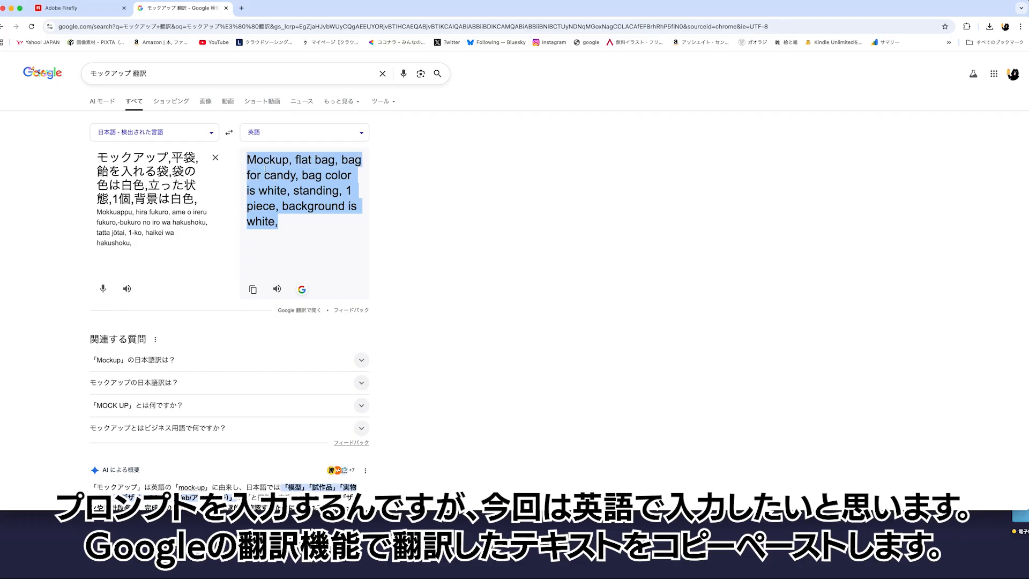
Generate images in Firefly from the prompt "Mockup, flat bag, bag for candy, bag color is white, standing, 1 piece, background is white"
left_click(81, 7)
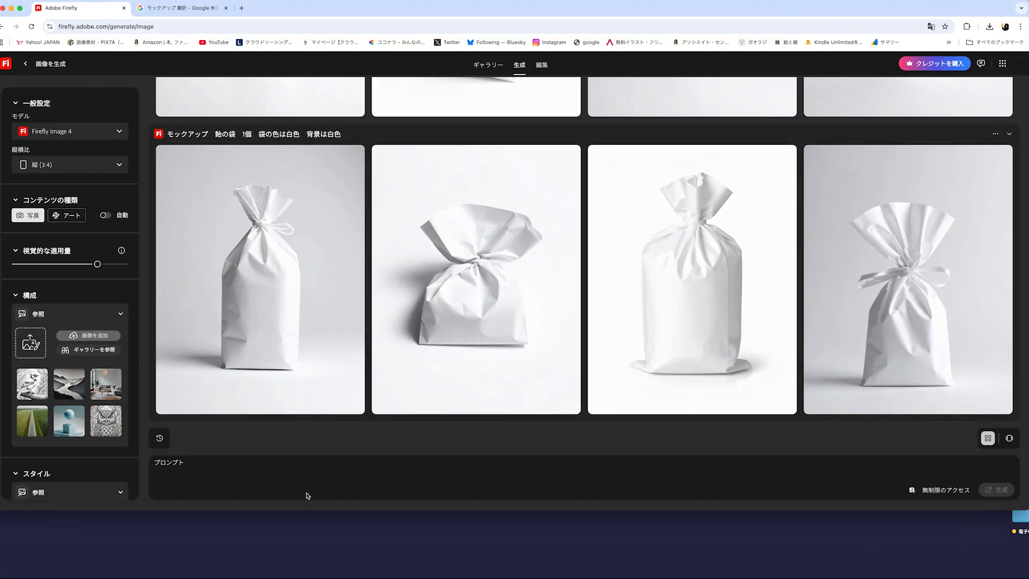
left_click(237, 470)
key("ctrl+v")
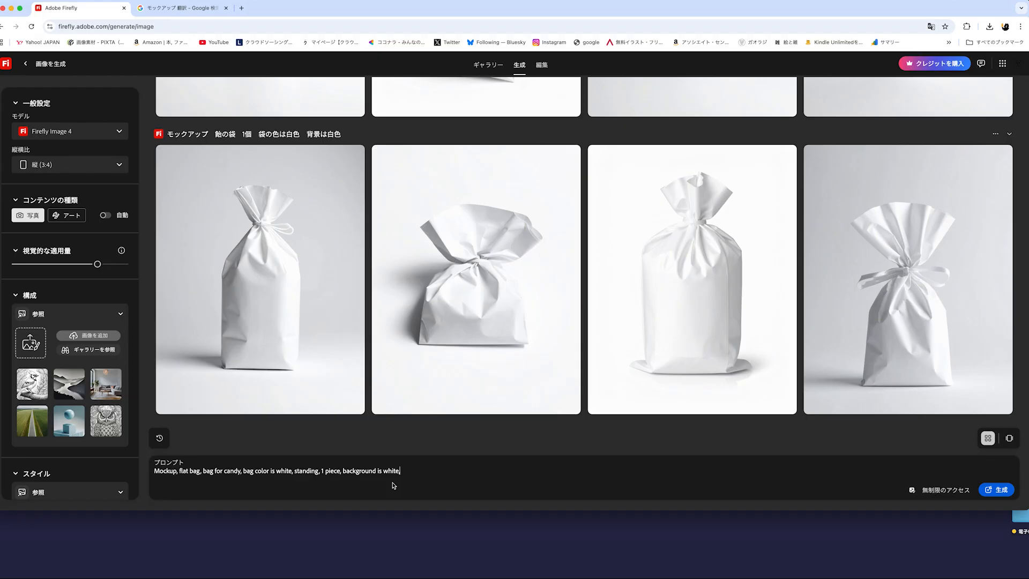
key("BackSpace")
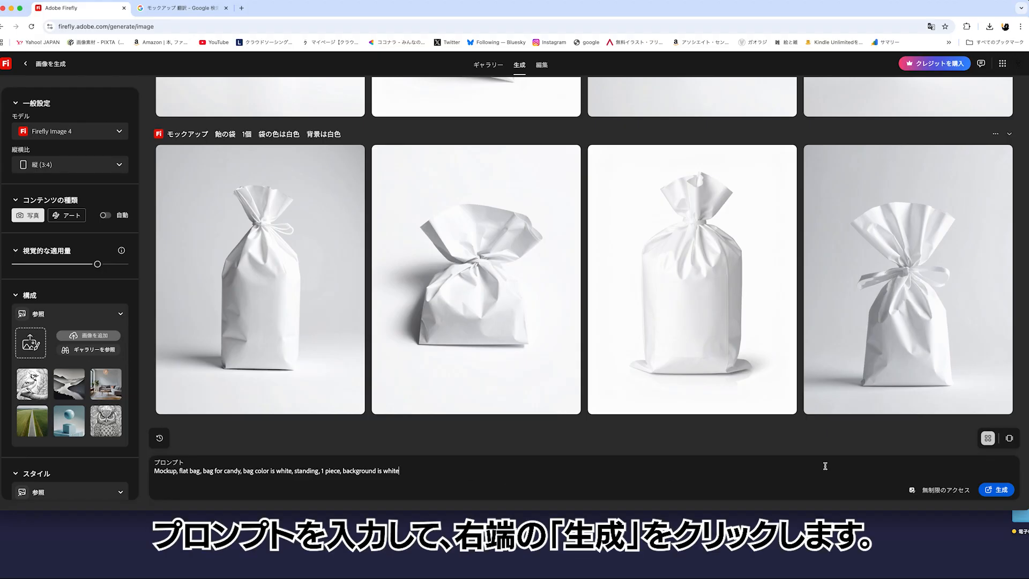
left_click(996, 490)
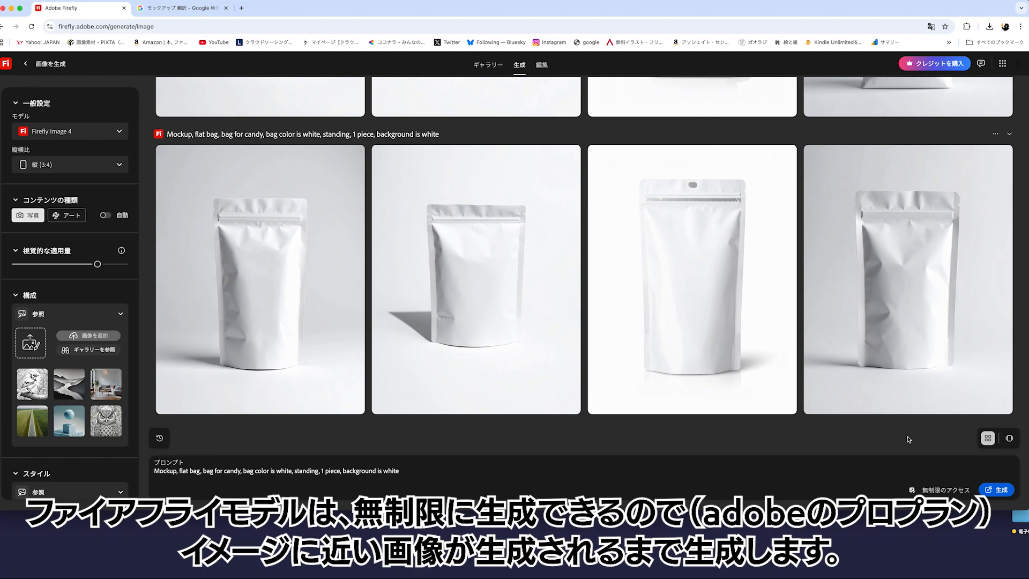
Generate three more batches of bag images from the same prompt and compare them with the earlier ones
left_click(1005, 491)
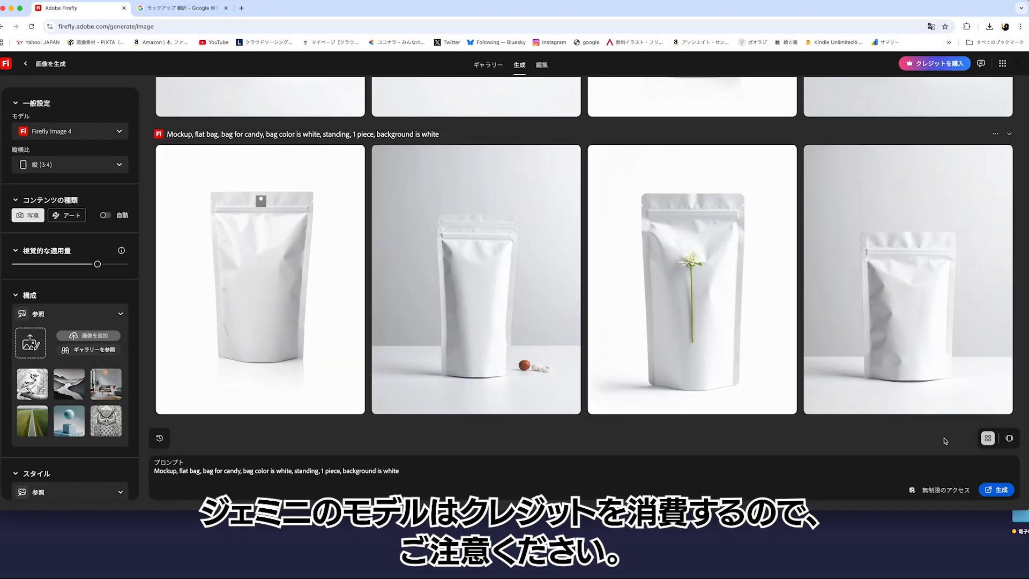
scroll(981, 367, "up", 2)
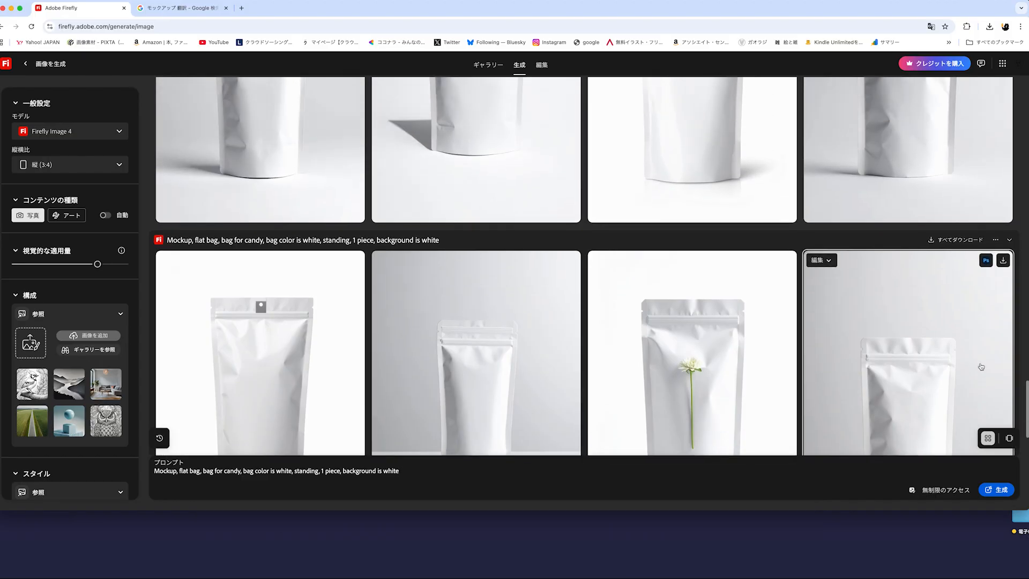
scroll(981, 366, "up", 3)
scroll(952, 365, "down", 3)
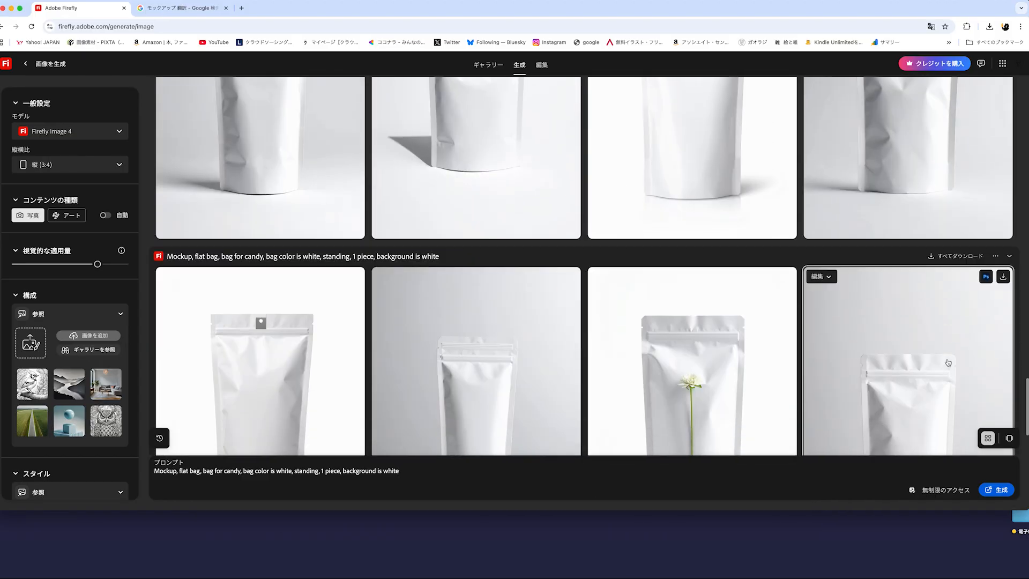
scroll(948, 362, "down", 3)
left_click(997, 491)
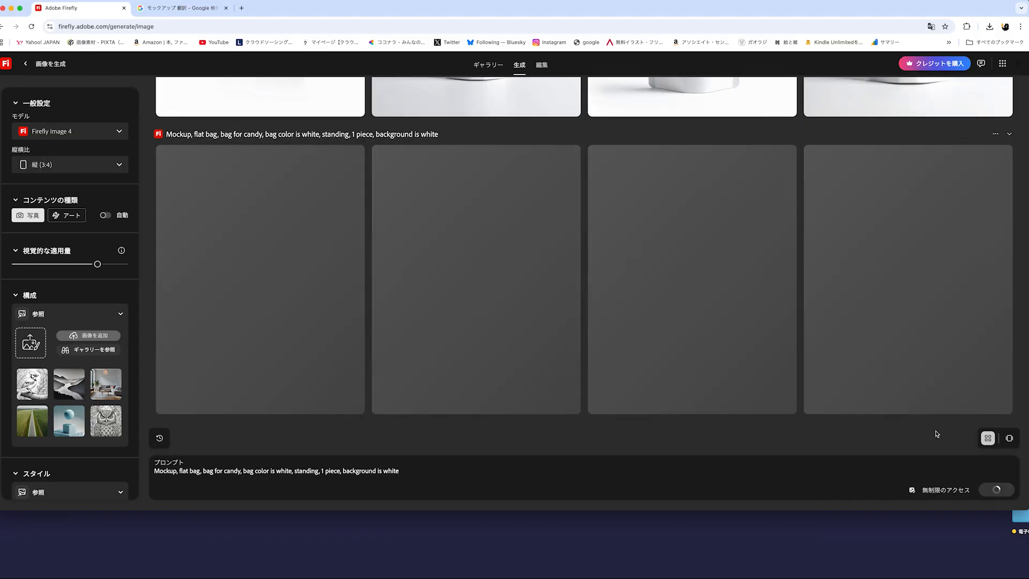
left_click(997, 490)
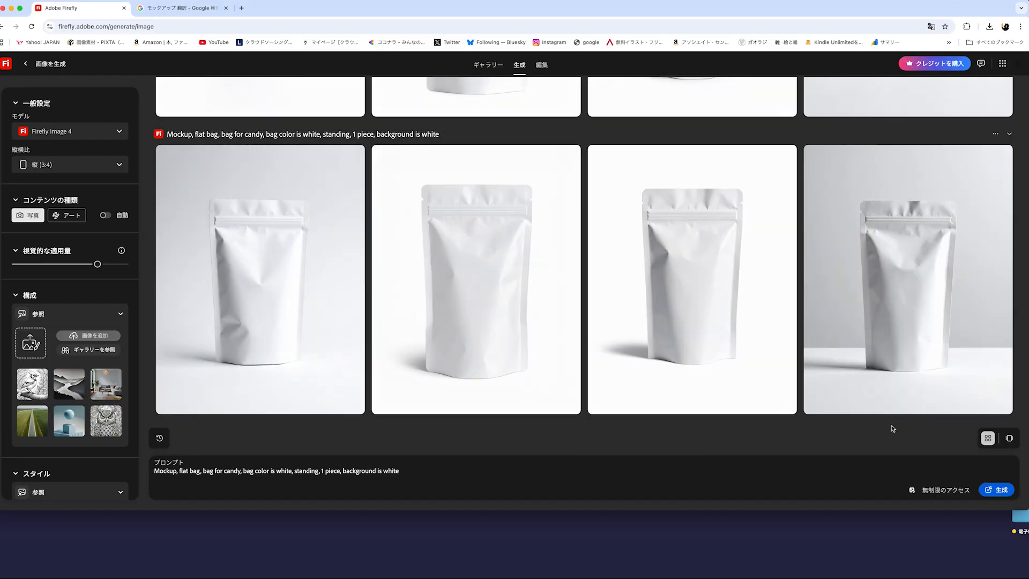
scroll(893, 428, "up", 10)
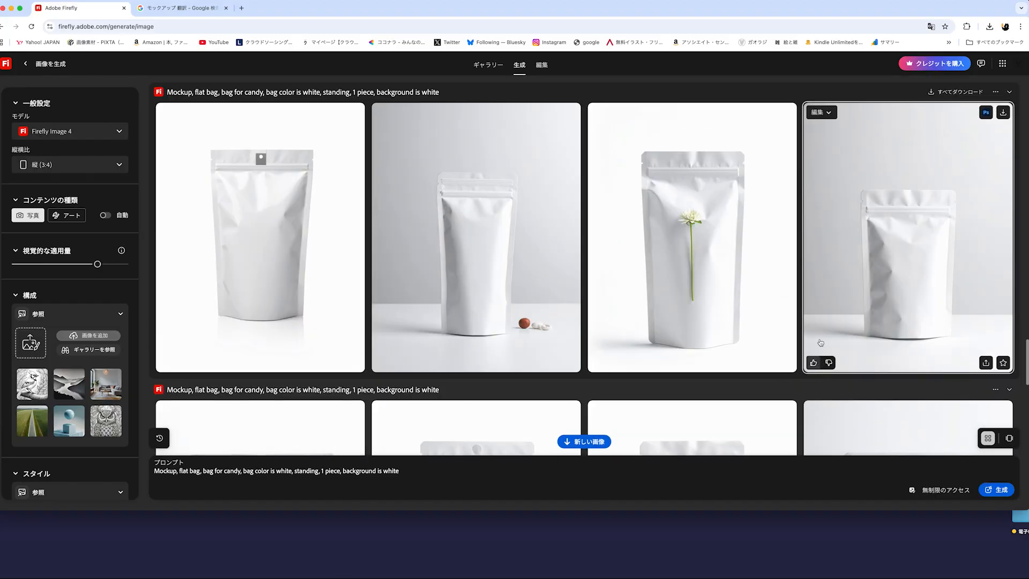
scroll(820, 342, "up", 2)
scroll(820, 342, "down", 15)
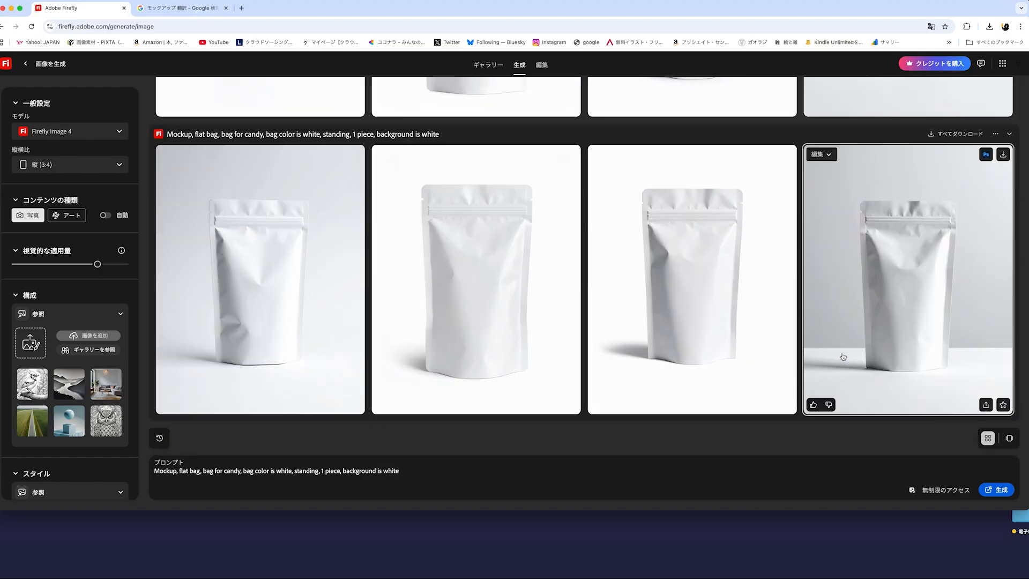
Generate one more batch of bag mockups and download the first image of that batch
left_click(996, 490)
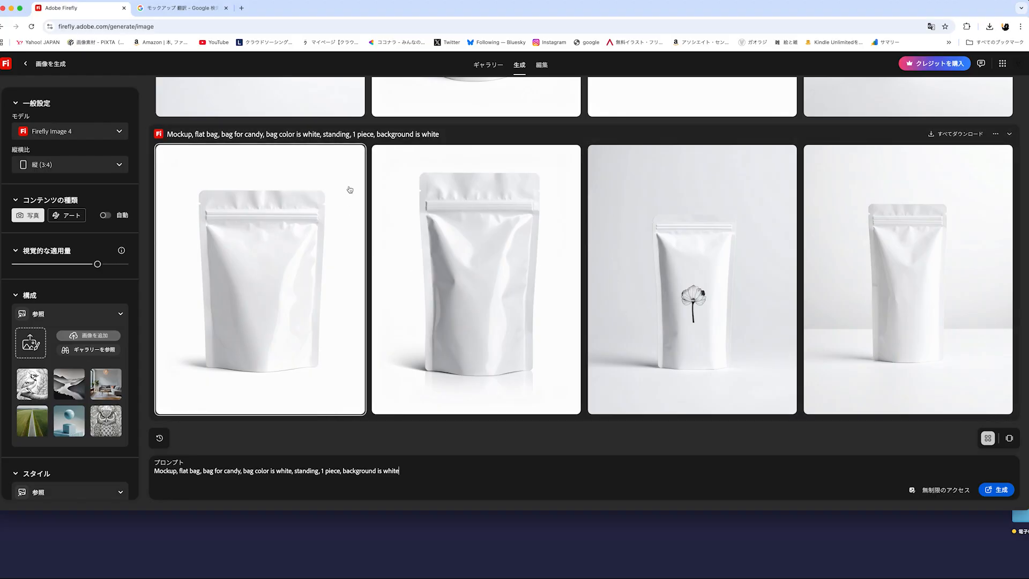
mouse_move(356, 156)
left_click(356, 156)
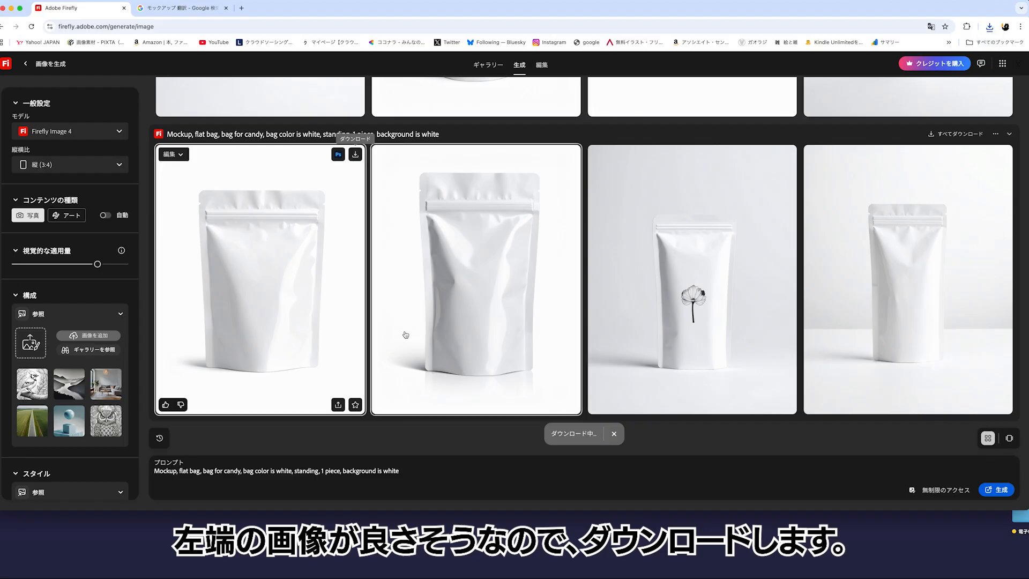
Replace the English prompt in Firefly with the Japanese text "モックアップ 飴の袋 1個"
triple_click(401, 471)
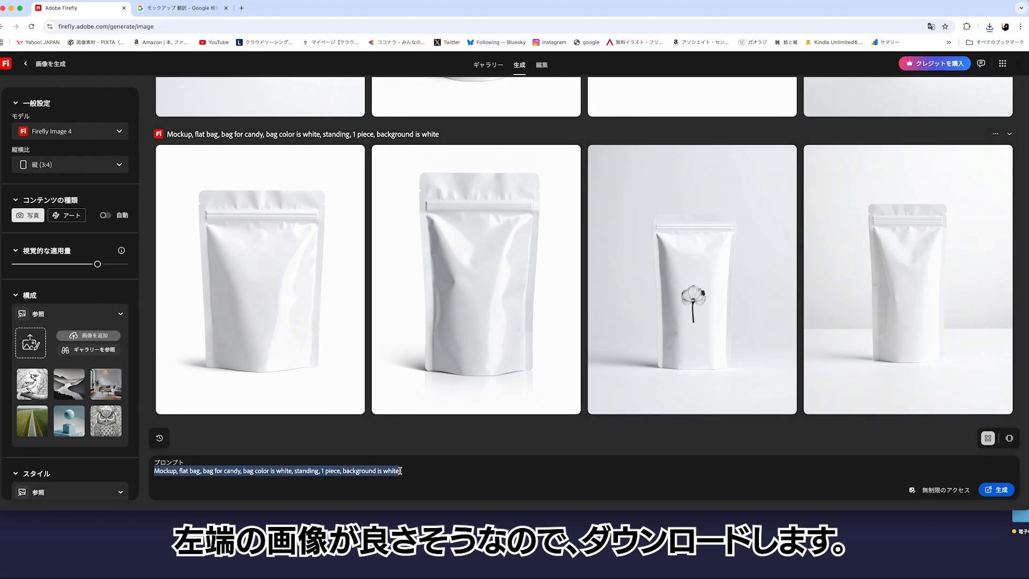
type("モックアップ")
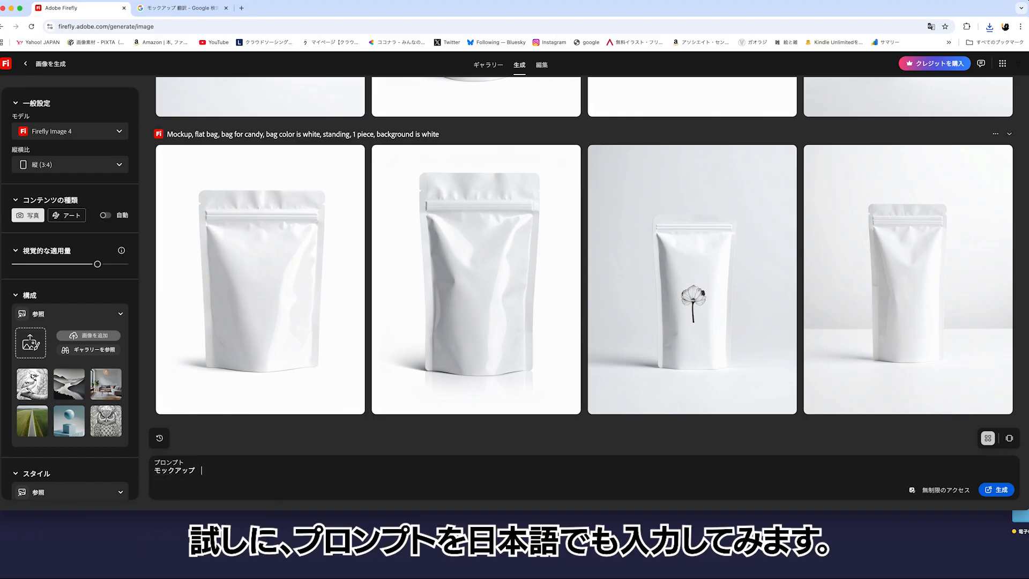
type("あめの")
key("space")
key("space")
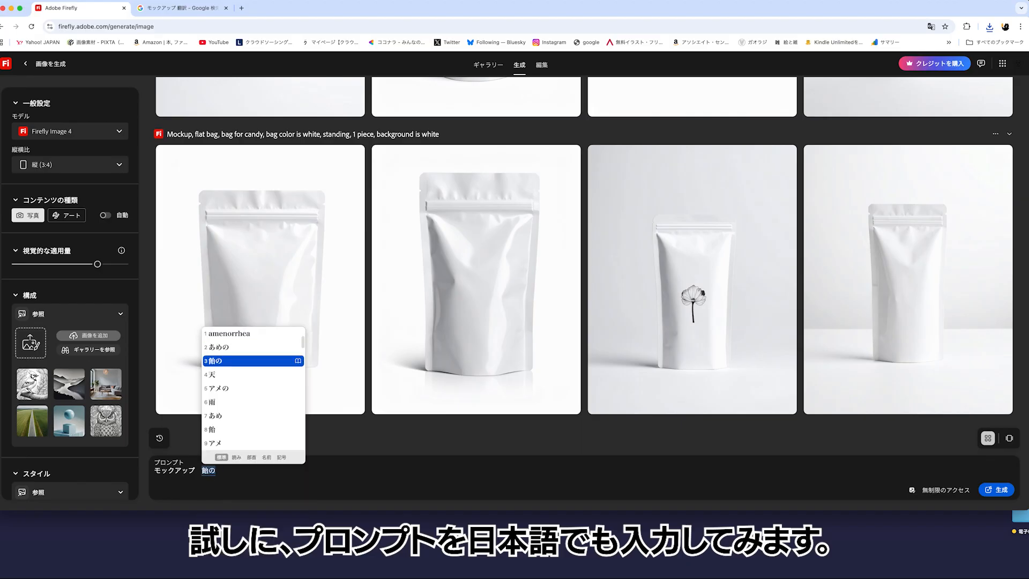
key("Return")
type("袋")
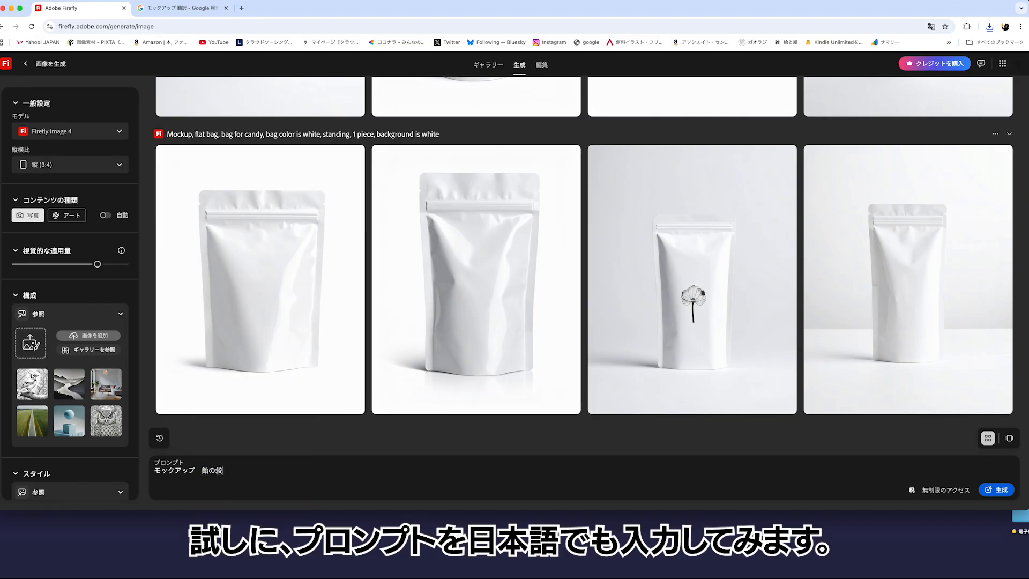
type(" 1こ")
key("space")
key("Return")
Complete the prompt as "モックアップ 飴の袋 袋の色は白色 1個 背景は白色" and generate two batches of images from it
type("袋の色")
type("は白色")
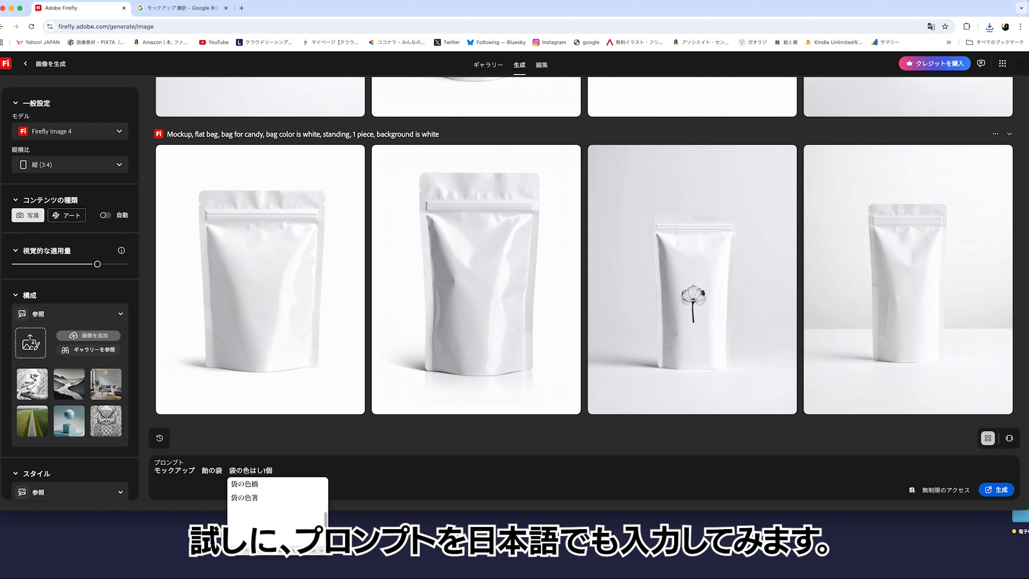
type(" 背景は")
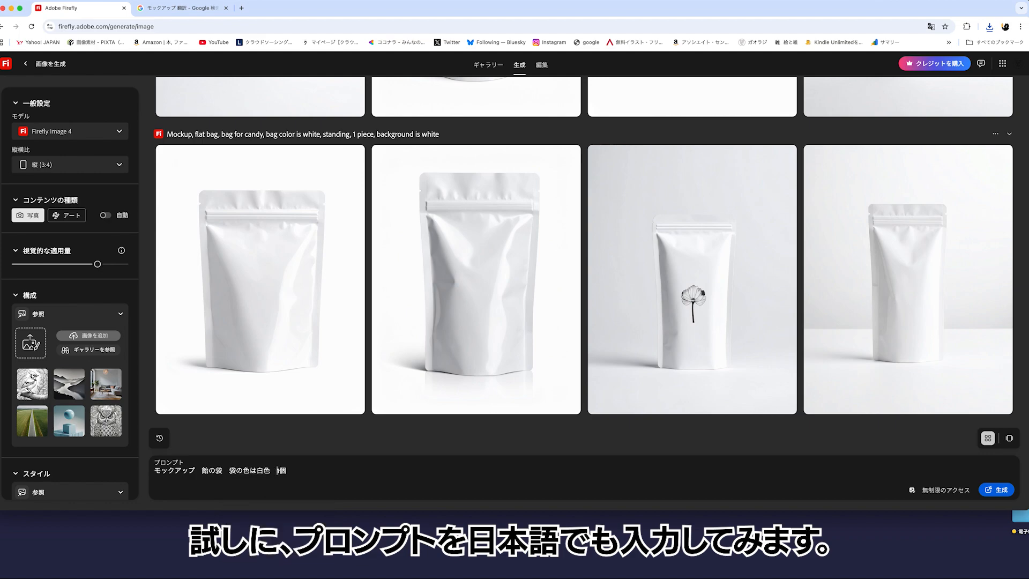
type("白色")
key("BackSpace")
type("1こ背景は白色")
key("Return")
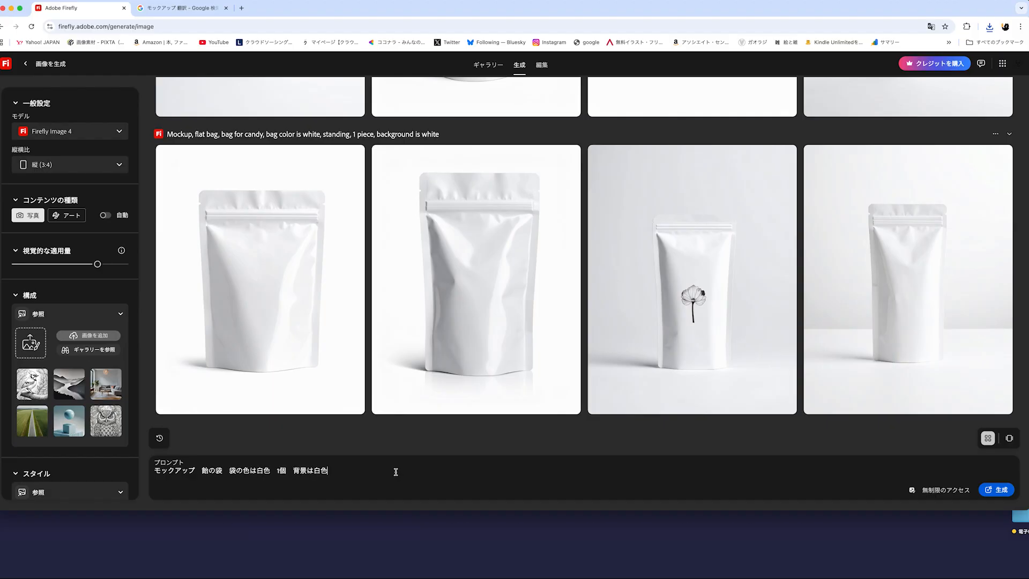
left_click(1013, 496)
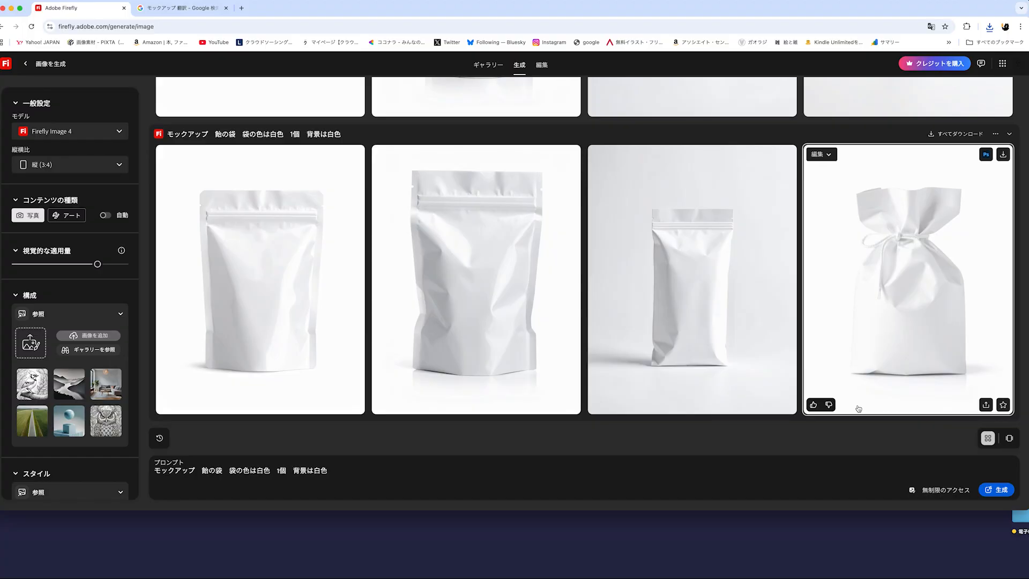
left_click(1000, 490)
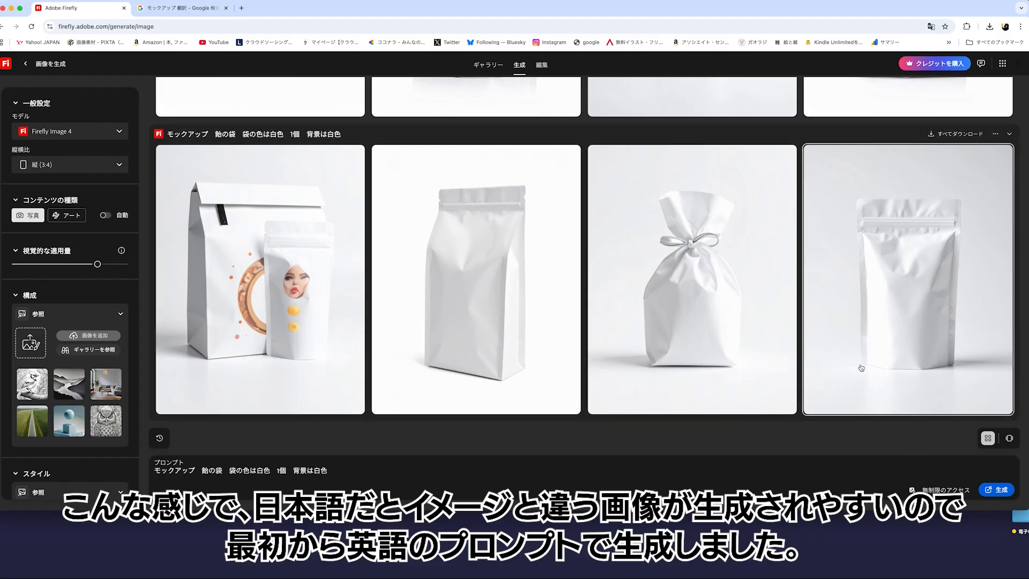
Download the second image, the bag with a dark shadow beside it, from an earlier batch made with the English prompt
scroll(864, 364, "up", 5)
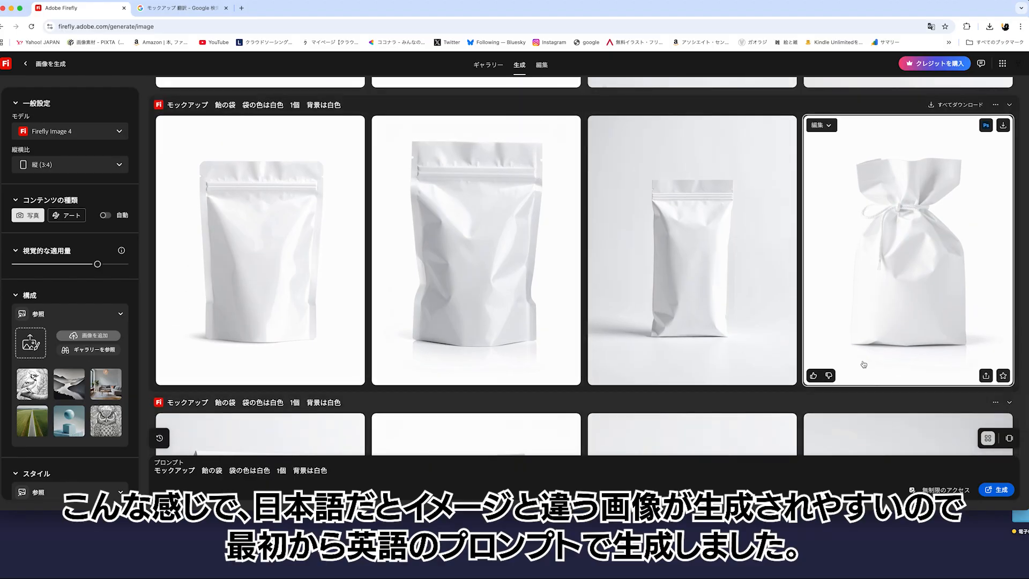
scroll(864, 365, "up", 5)
scroll(864, 365, "up", 5)
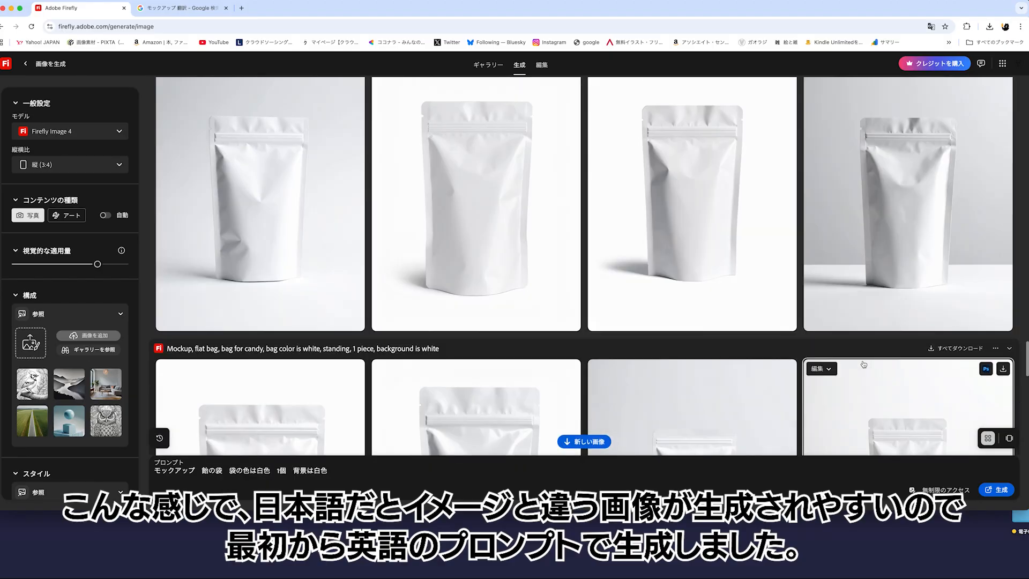
scroll(863, 364, "up", 3)
scroll(864, 364, "up", 7)
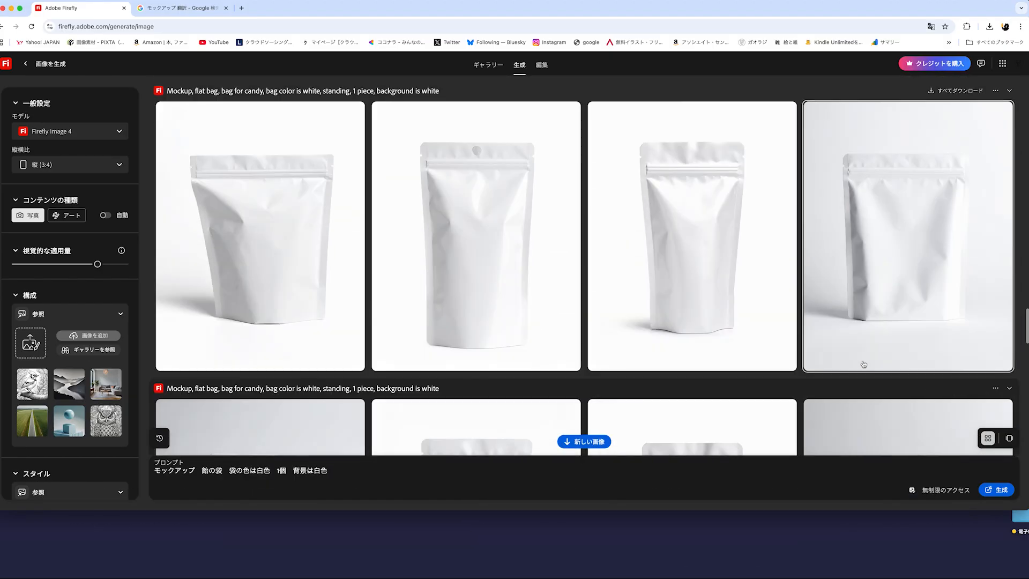
scroll(863, 364, "up", 5)
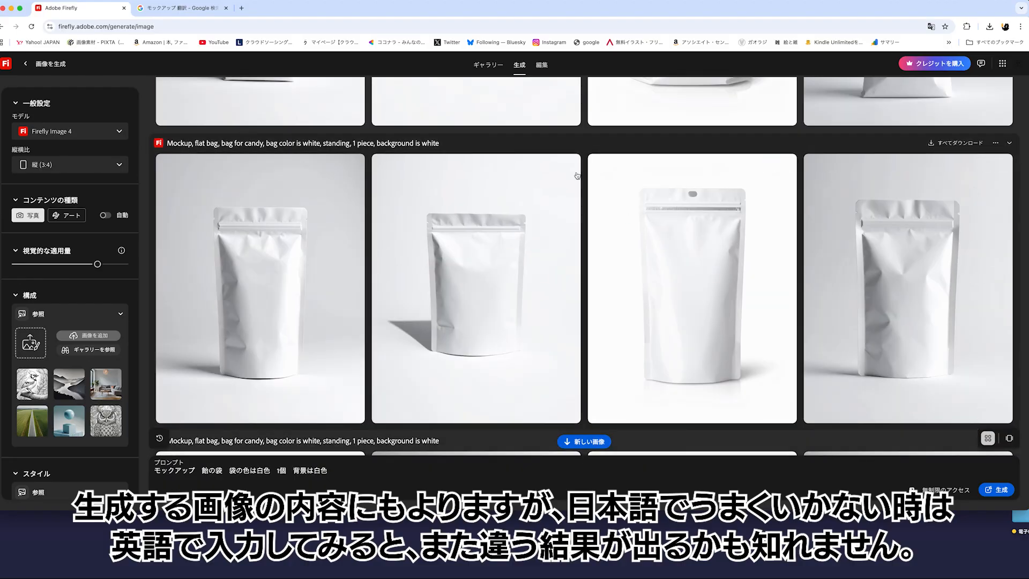
left_click(571, 164)
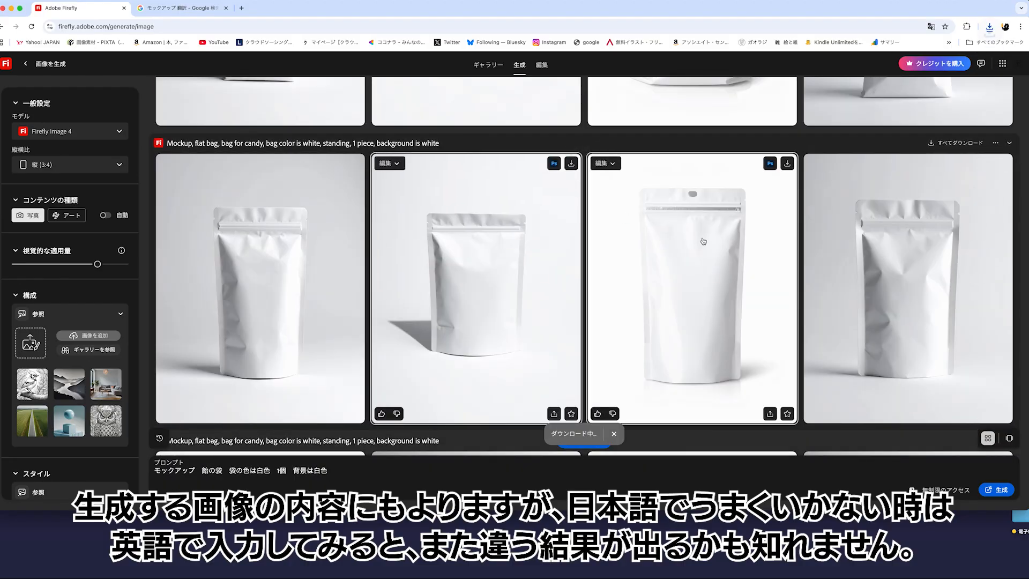
Examine the earlier batch generated from the prompt "モックアップ 飴の袋 1個 袋の色は白色 背景は白色"
scroll(709, 246, "up", 3)
scroll(709, 246, "up", 2)
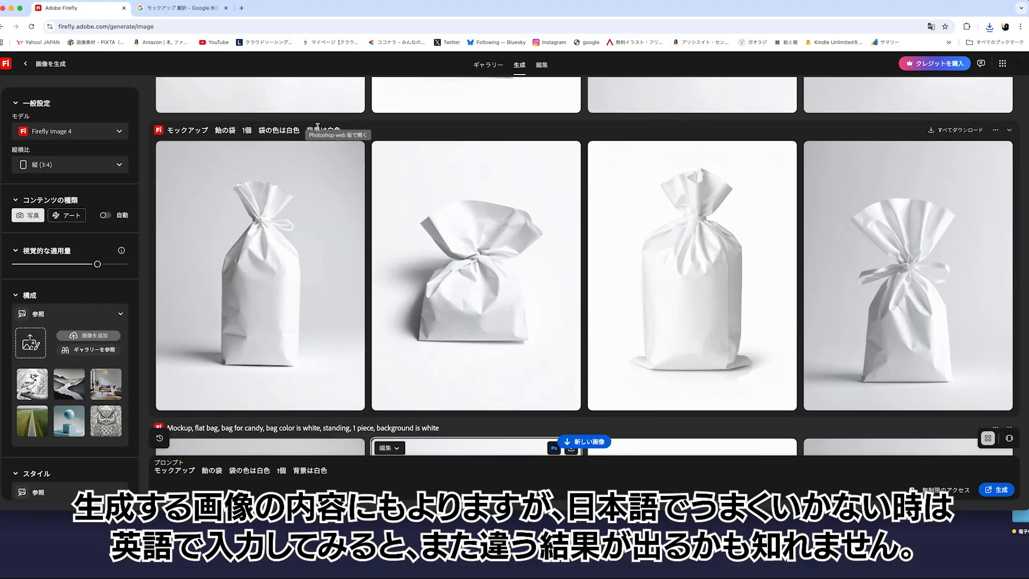
left_click_drag(169, 130, 377, 132)
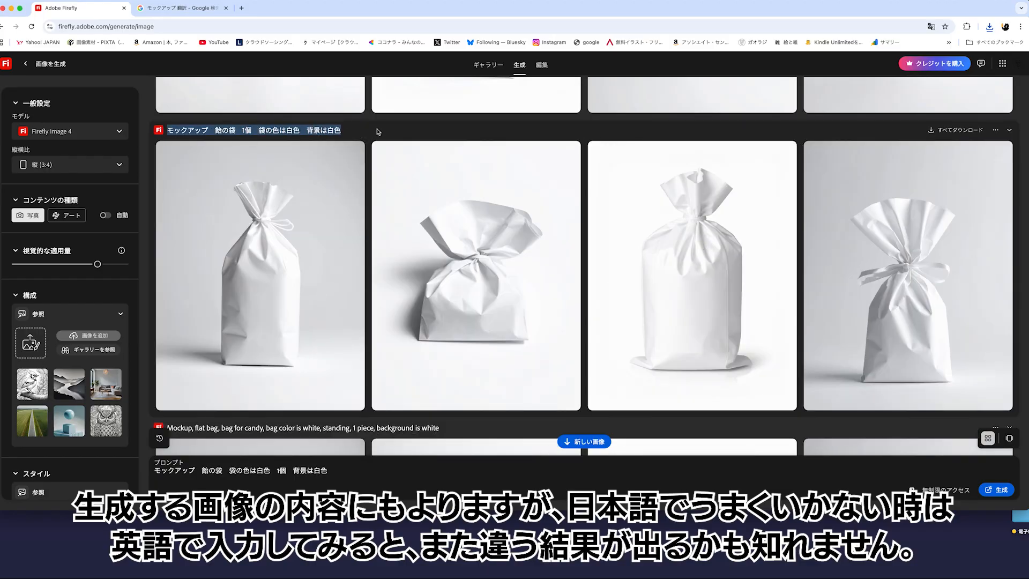
left_click(377, 132)
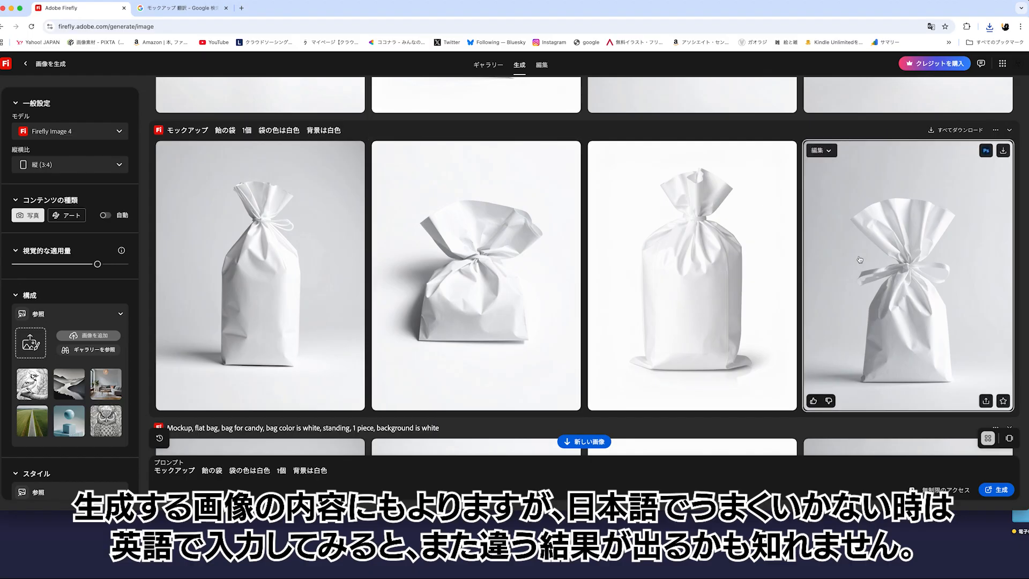
scroll(869, 256, "up", 1)
scroll(869, 256, "down", 1)
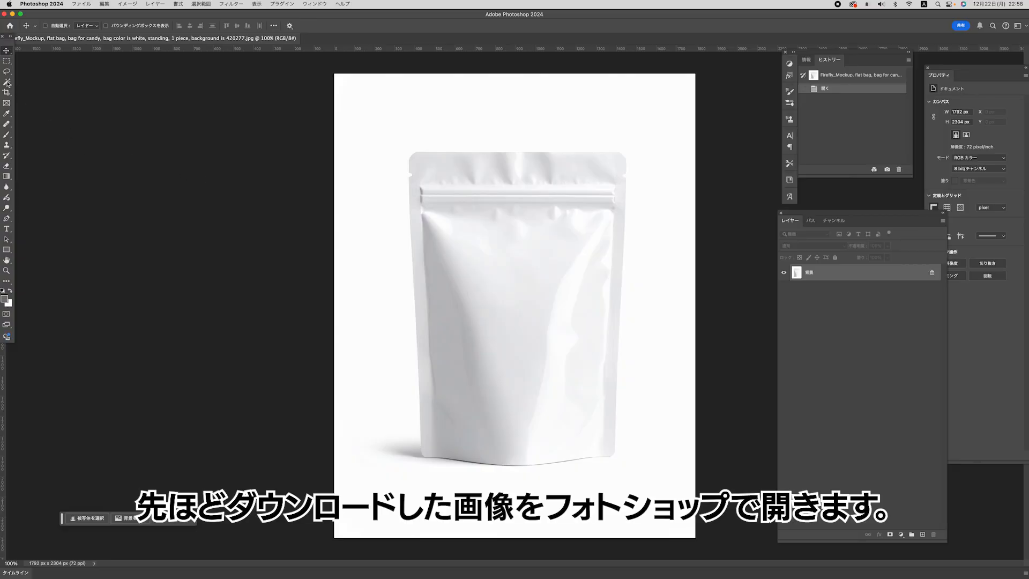
In Photoshop, select the white bag in the downloaded mockup image with Select Subject
left_click(12, 84)
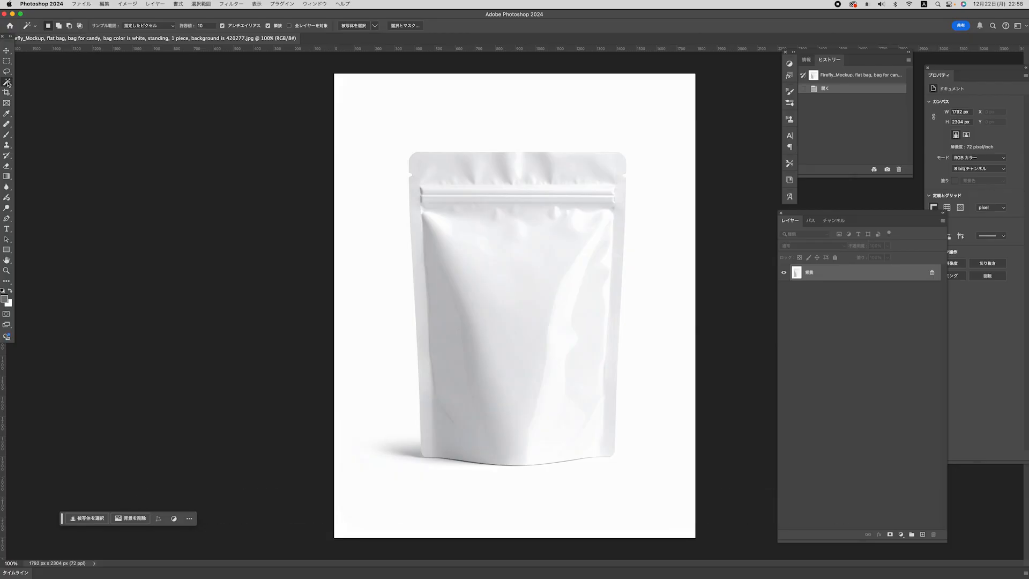
left_click(355, 26)
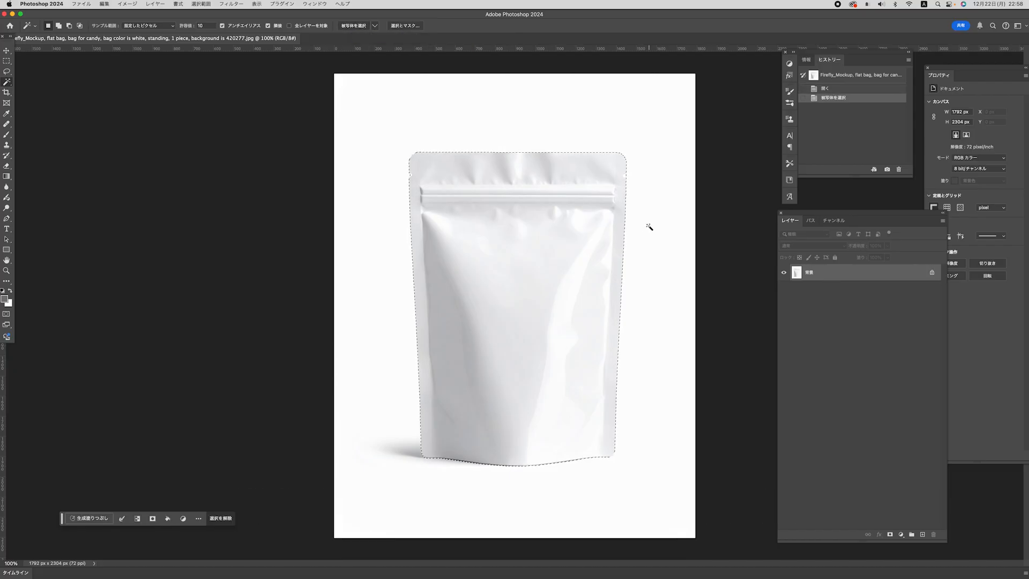
Subtract the small tear notch on the bag's upper left edge from the selection with the Lasso tool
left_click(572, 241, "super")
left_click(572, 241, "super")
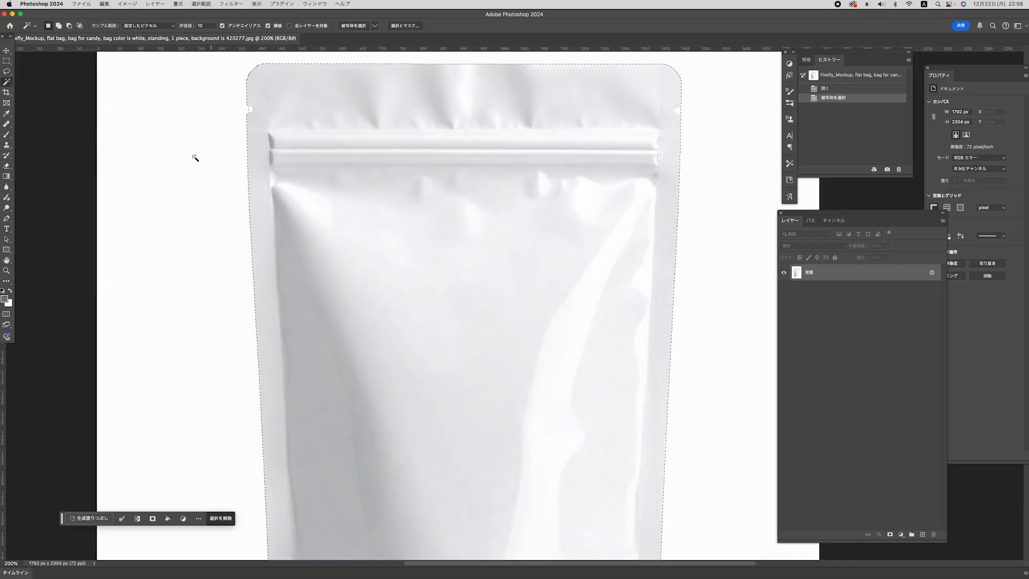
left_click(8, 72)
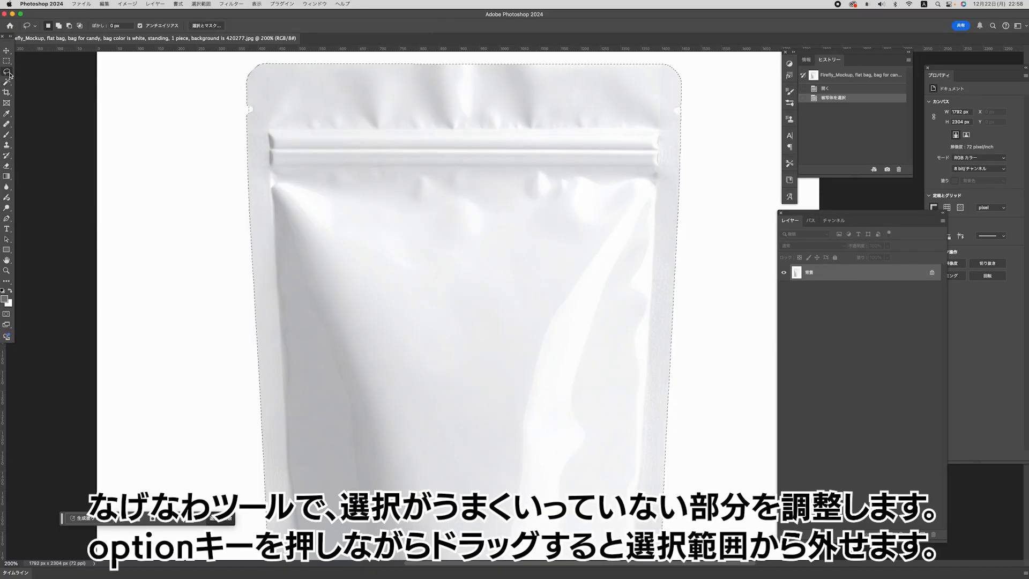
left_click(304, 146, "super")
left_click_drag(263, 127, 391, 274)
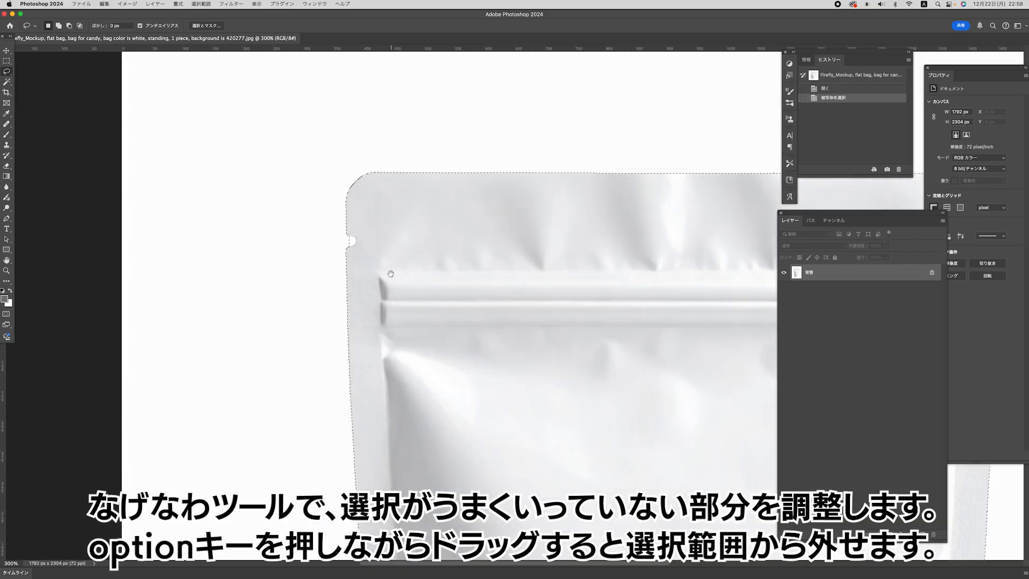
left_click(389, 256, "super")
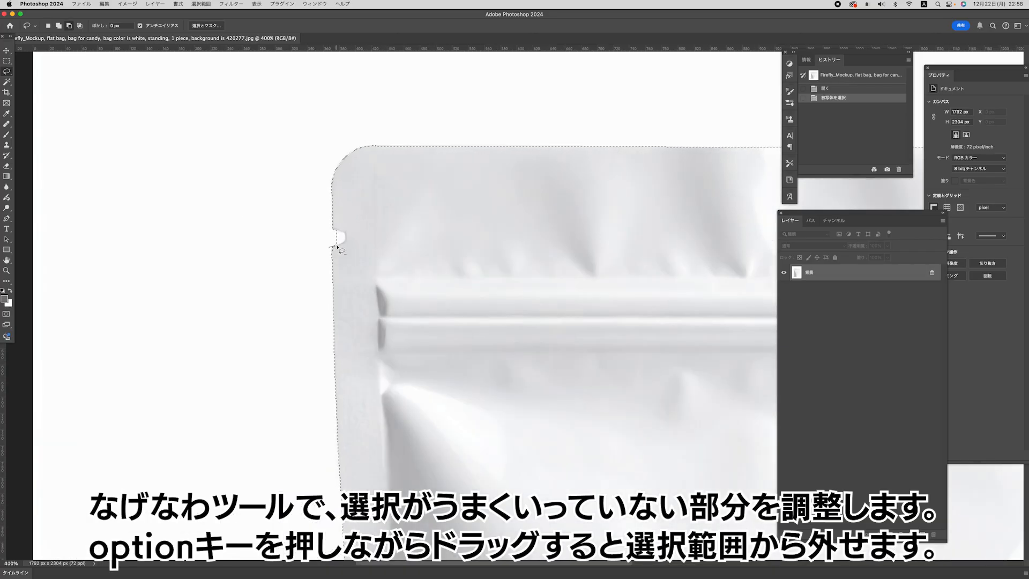
mouse_move(344, 244)
left_mouse_down()
mouse_move(340, 234)
mouse_move(331, 242)
left_mouse_up()
Subtract the small tear notch on the bag's upper right edge from the selection with the Lasso tool
left_click(555, 271, "alt+super")
left_click_drag(624, 283, 462, 251)
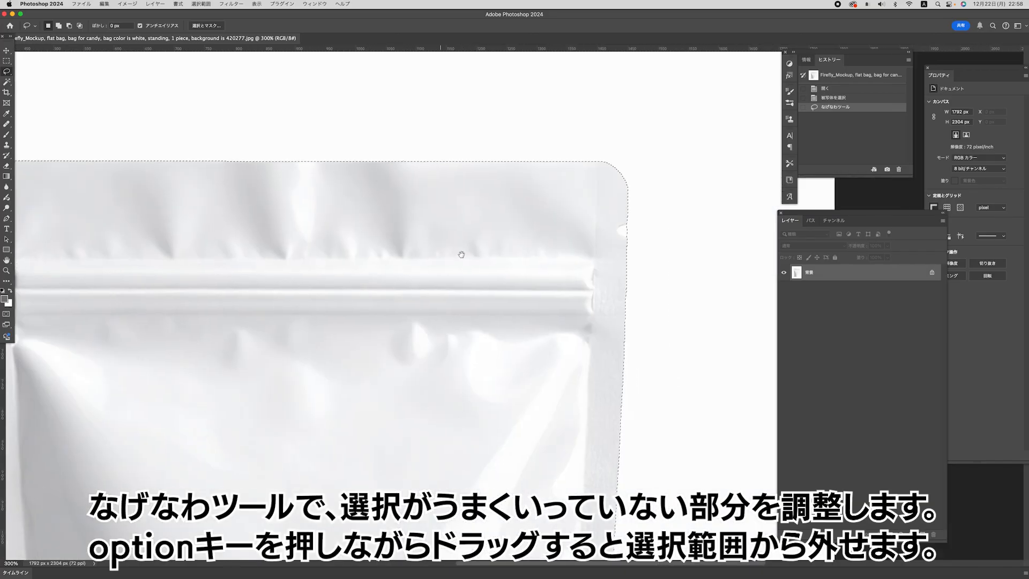
left_click(458, 255, "super")
left_click(461, 251, "super")
left_click(461, 250, "super")
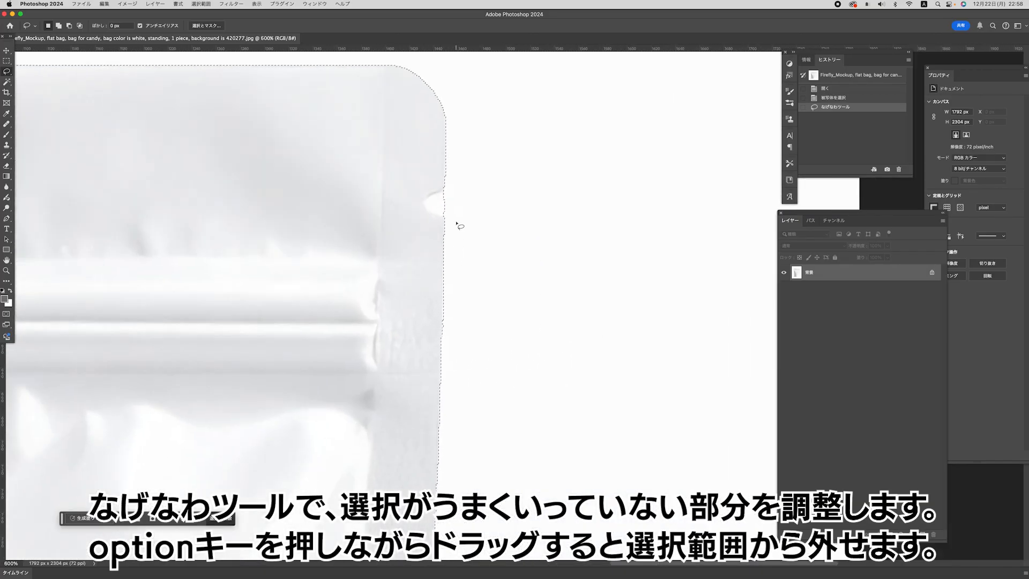
mouse_move(439, 218)
left_mouse_down()
mouse_move(426, 205)
mouse_move(441, 192)
mouse_move(462, 212)
left_mouse_up()
key("super+0")
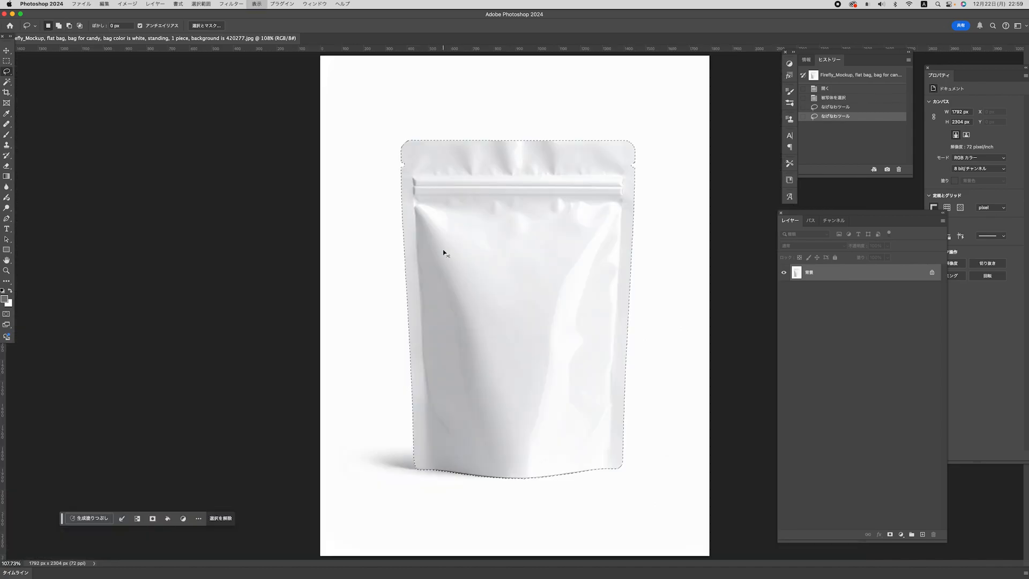
Save the bag selection as a new channel in the same document, leaving its name blank
left_click(834, 221)
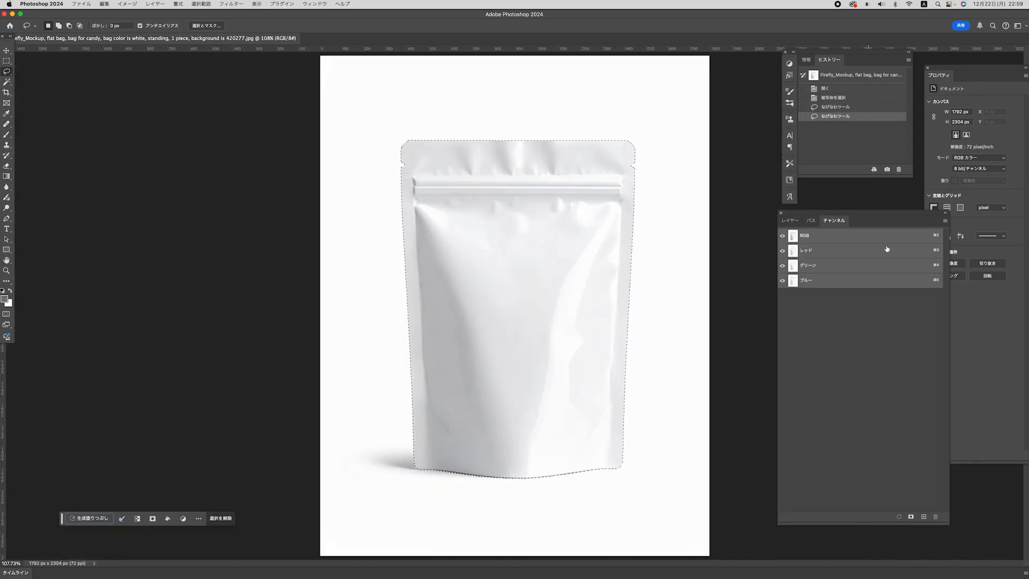
left_click(946, 222)
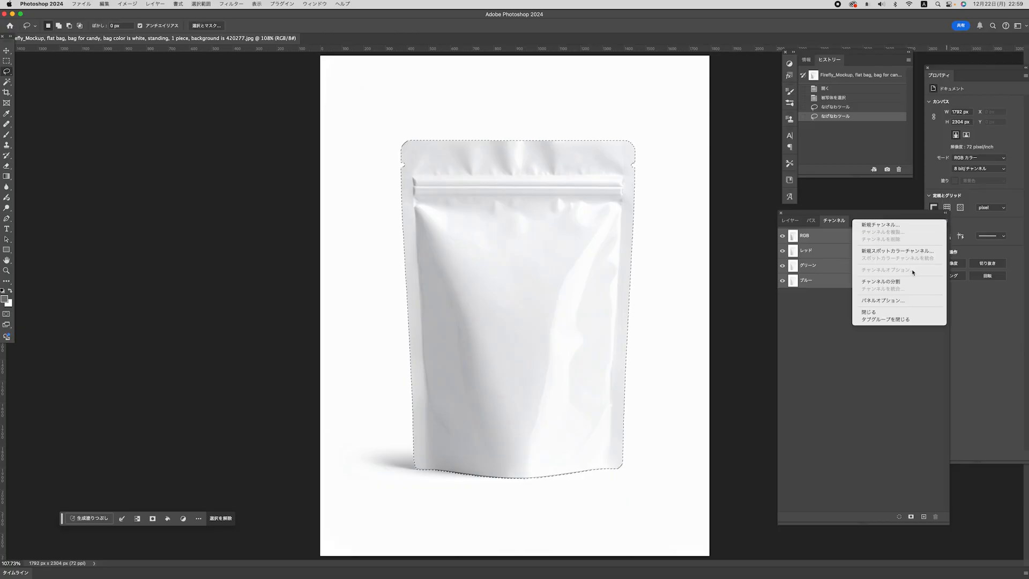
left_click(830, 314)
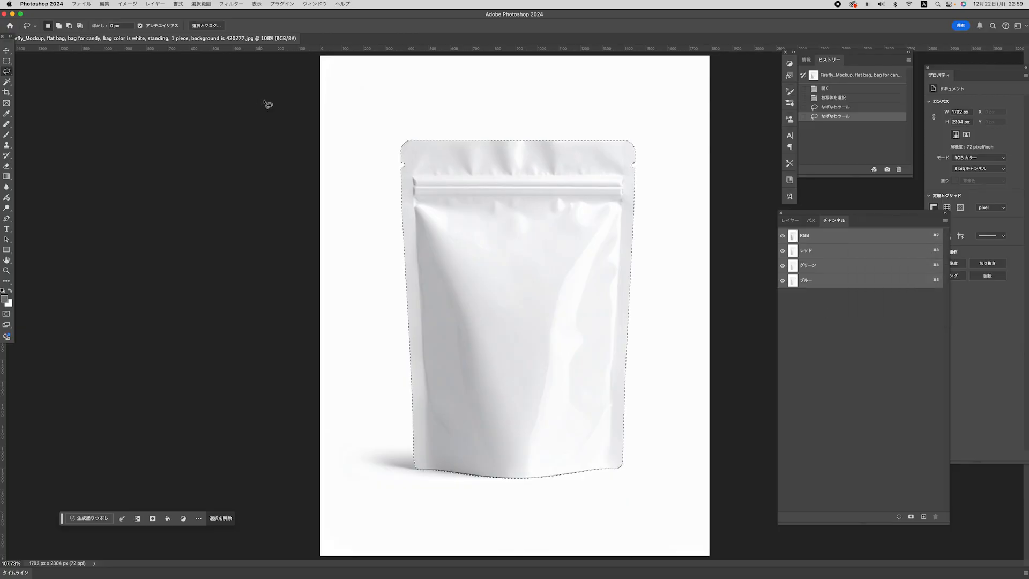
left_click(201, 3)
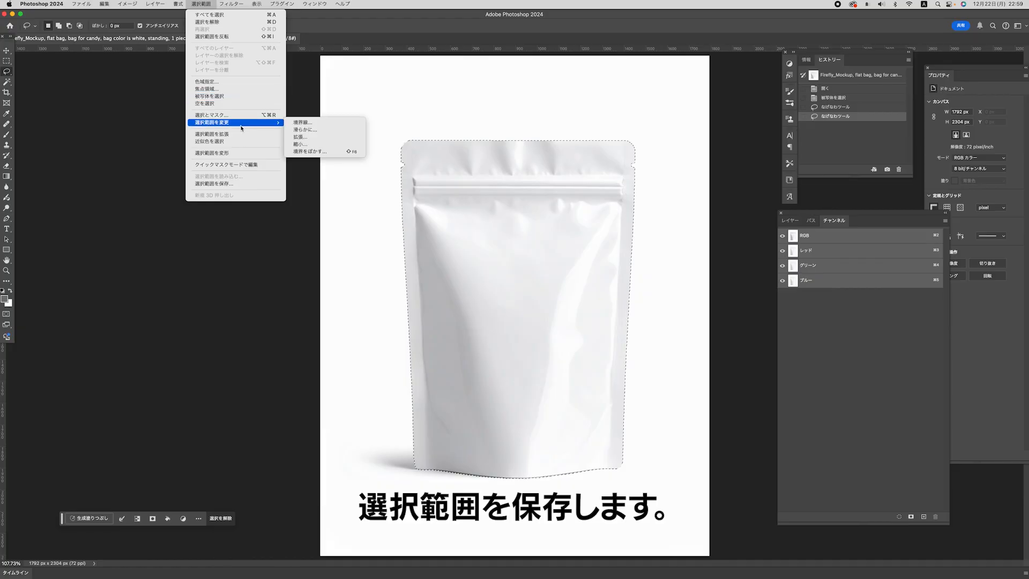
left_click(231, 183)
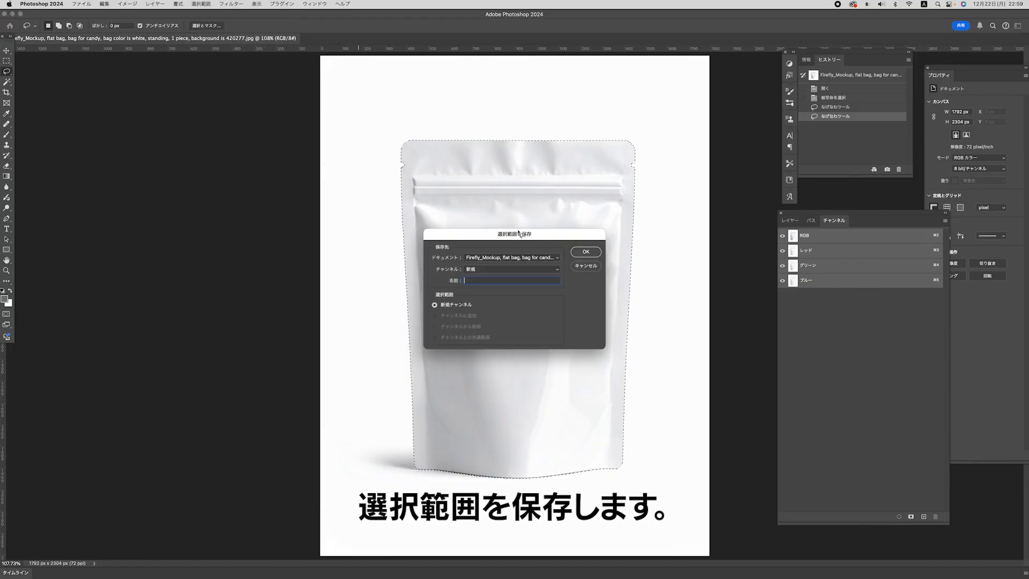
left_click(585, 252)
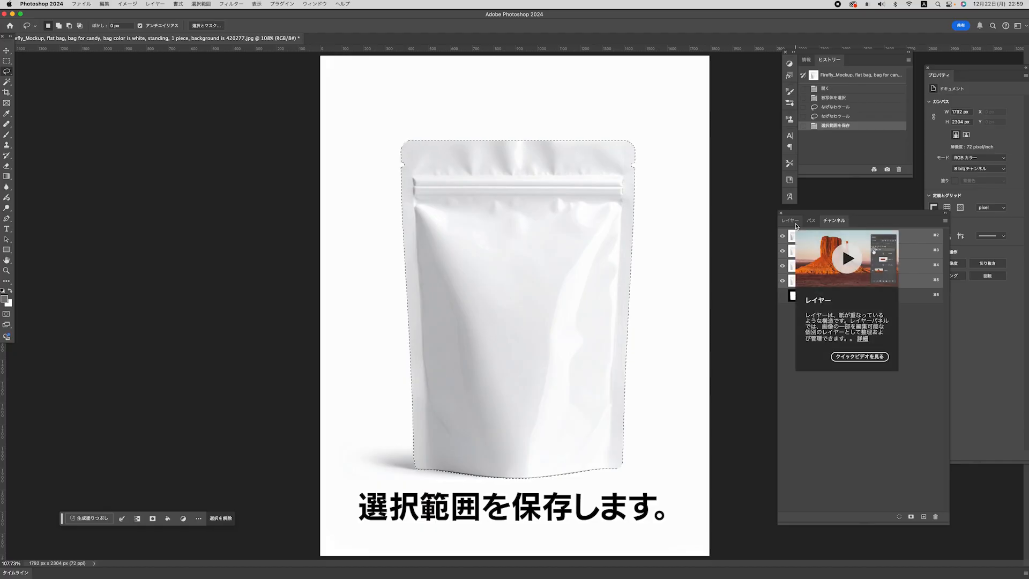
Deselect the bag, return to the layer list and activate the Move tool
key("super+d")
left_click(793, 225)
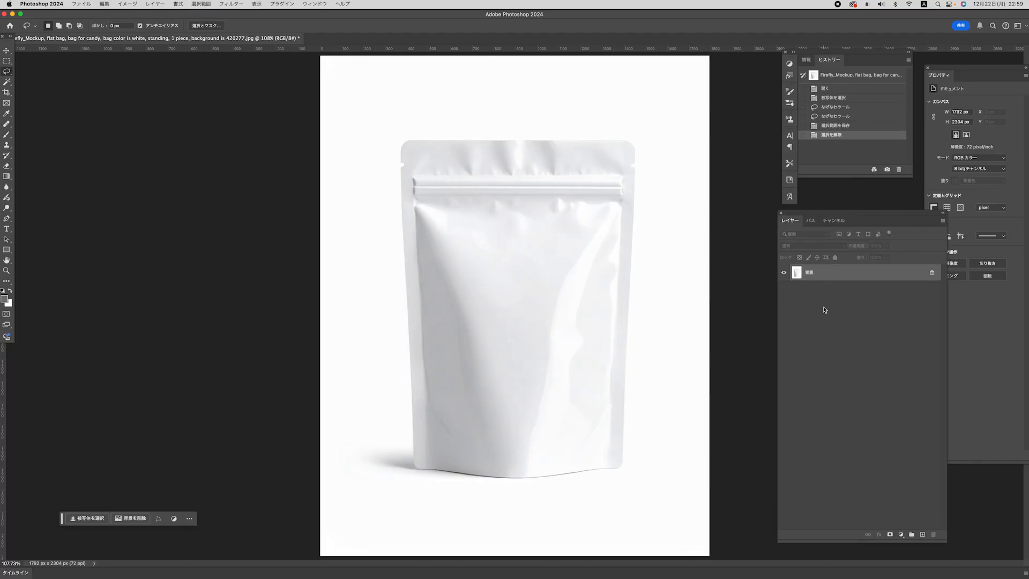
left_click(7, 50)
mouse_move(587, 569)
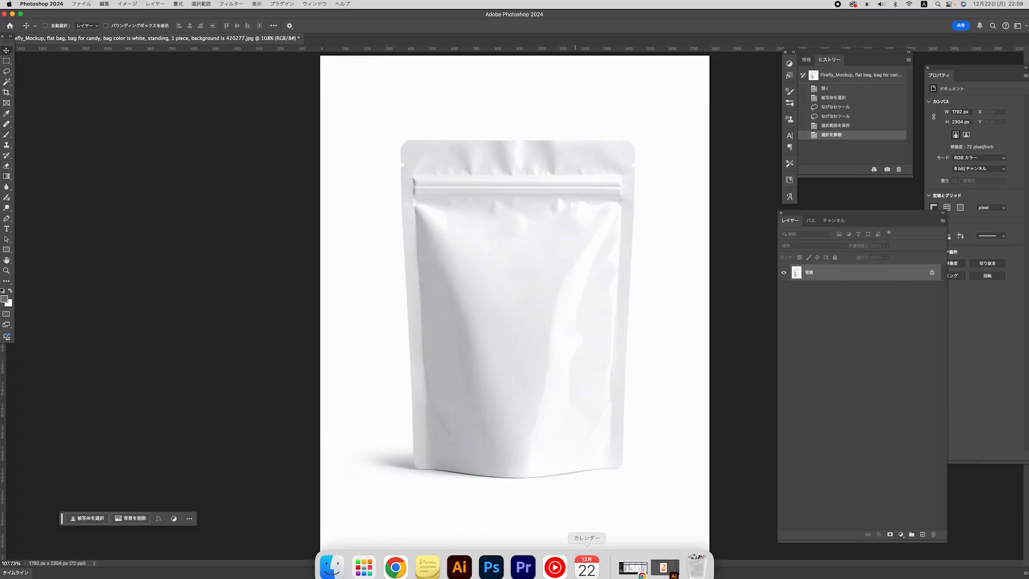
Switch to Illustrator and copy the entire tangerine candy package artwork
left_click(663, 567)
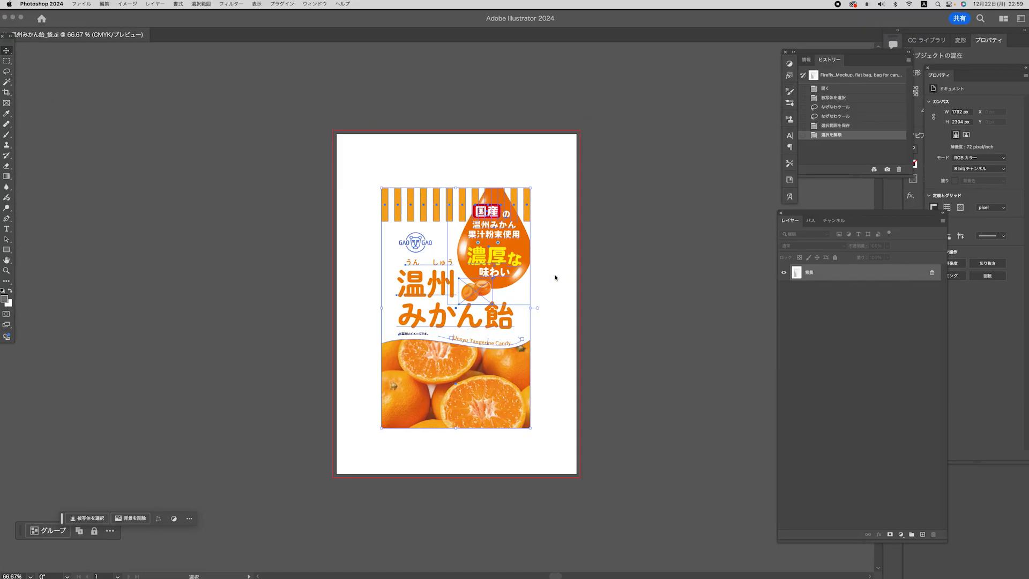
left_click(561, 263)
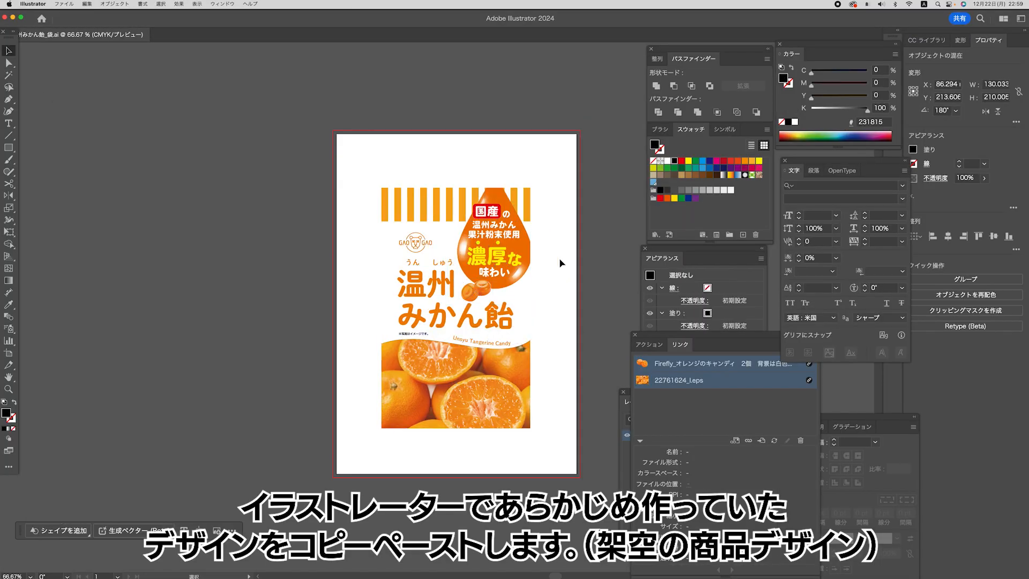
key("z")
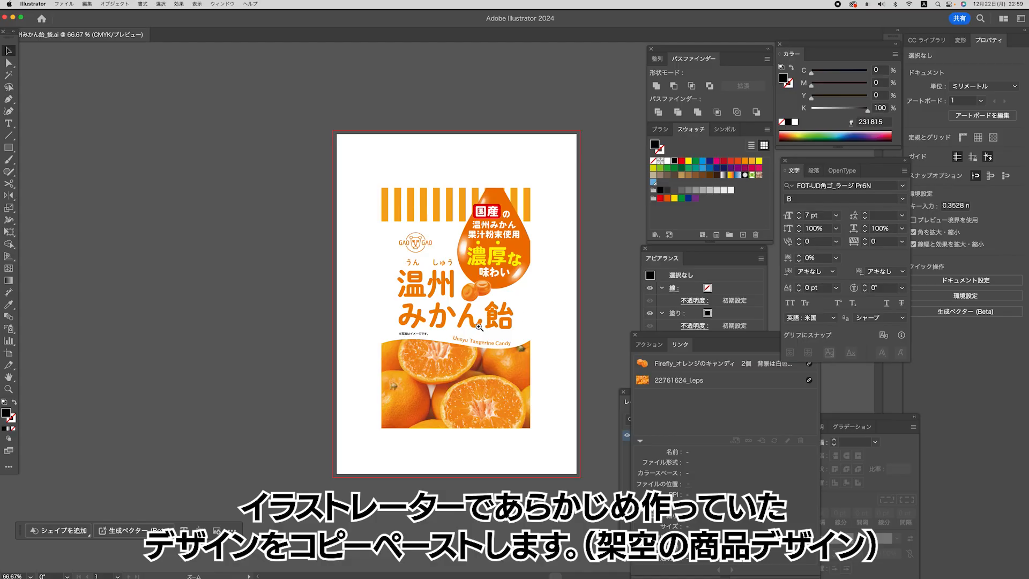
left_click(478, 326)
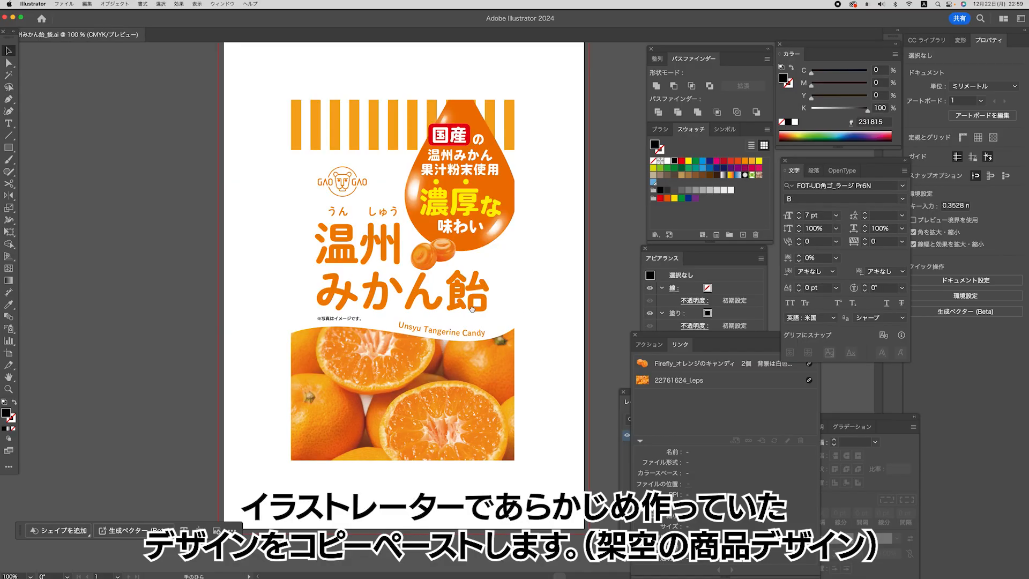
left_click_drag(472, 310, 496, 309)
key("v")
left_click_drag(273, 74, 574, 510)
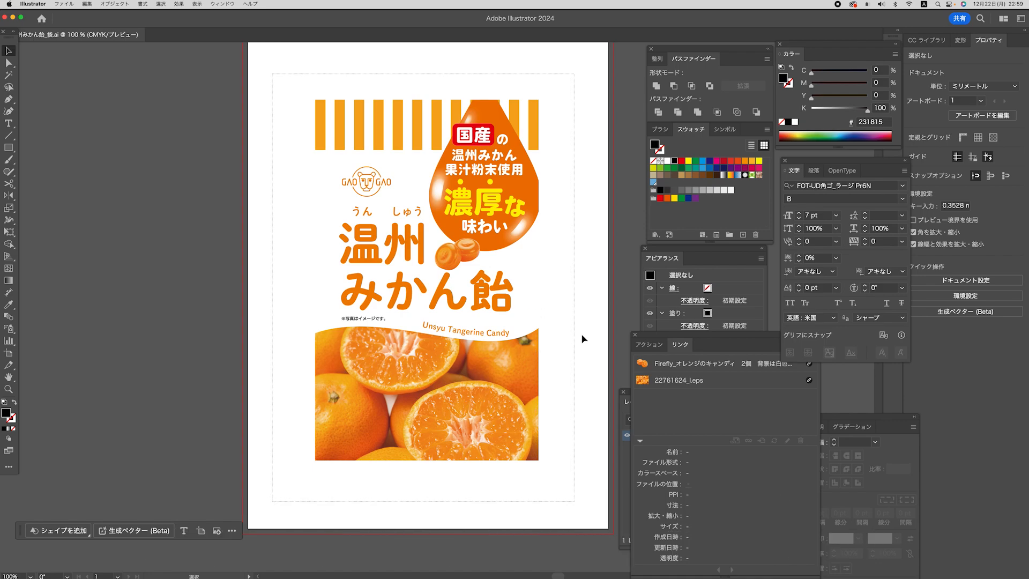
key("super+a")
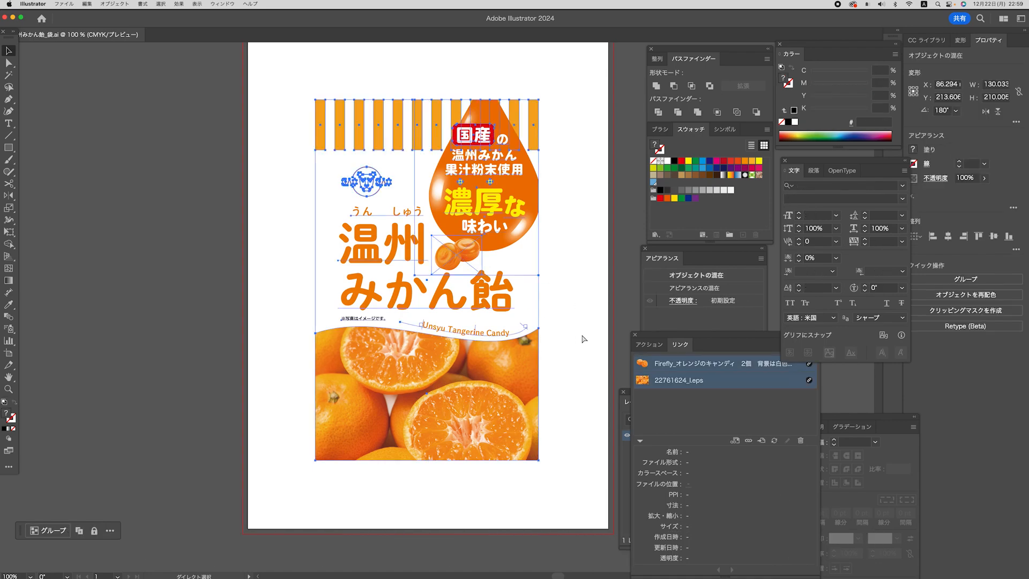
Switch to Photoshop, paste the copied design as pixels and enlarge it to about 1068 × 1720 px over the bag
mouse_move(539, 559)
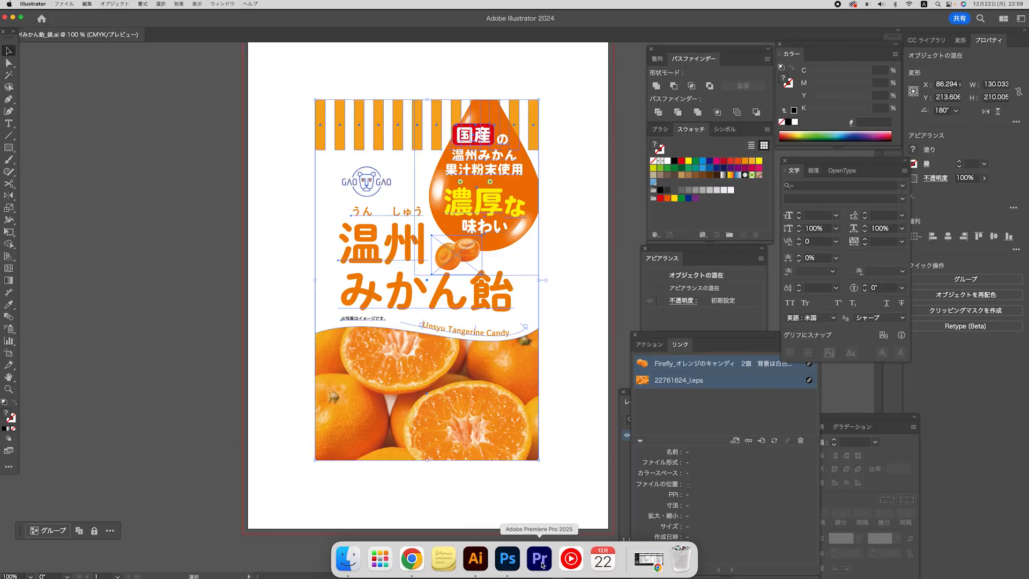
left_click(507, 559)
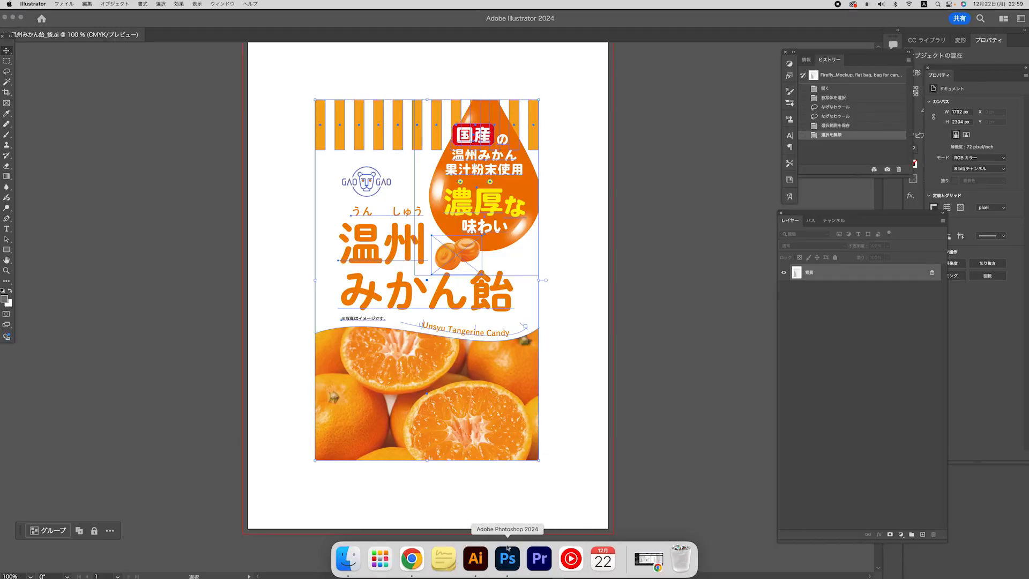
key("super+v")
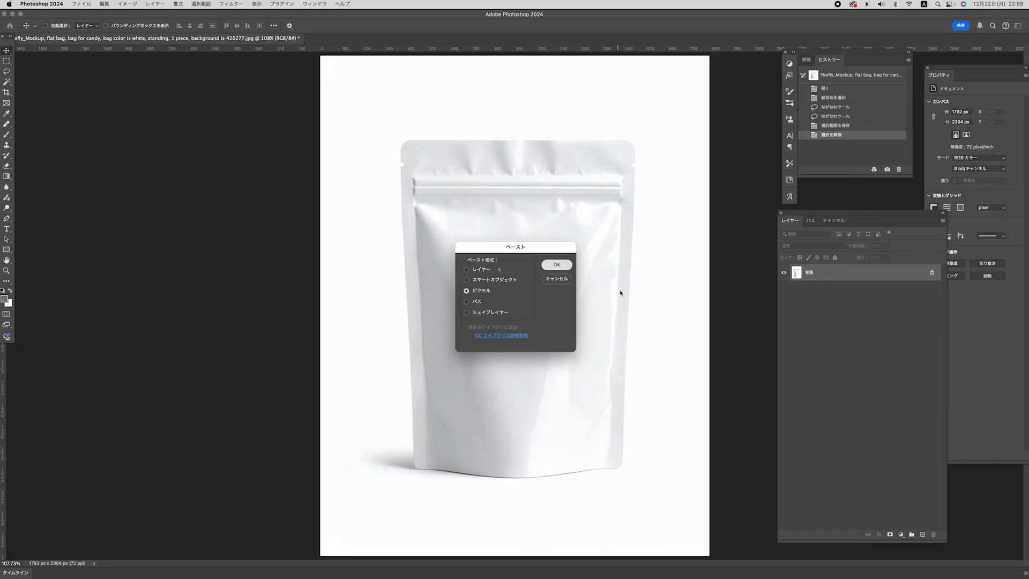
key("Return")
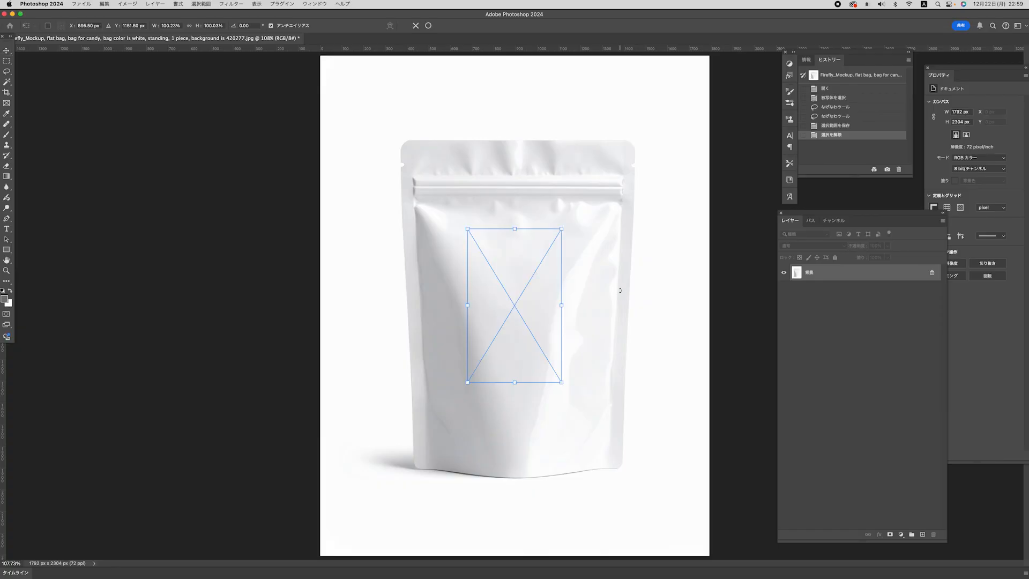
left_click_drag(515, 228, 525, 158)
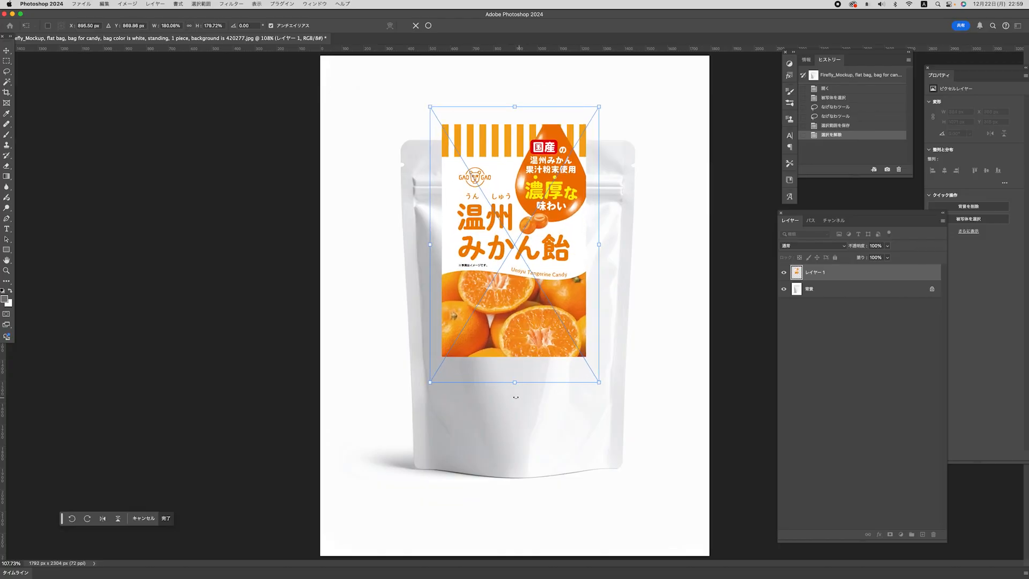
left_click_drag(515, 384, 522, 511)
left_click_drag(518, 110, 514, 77)
key("Return")
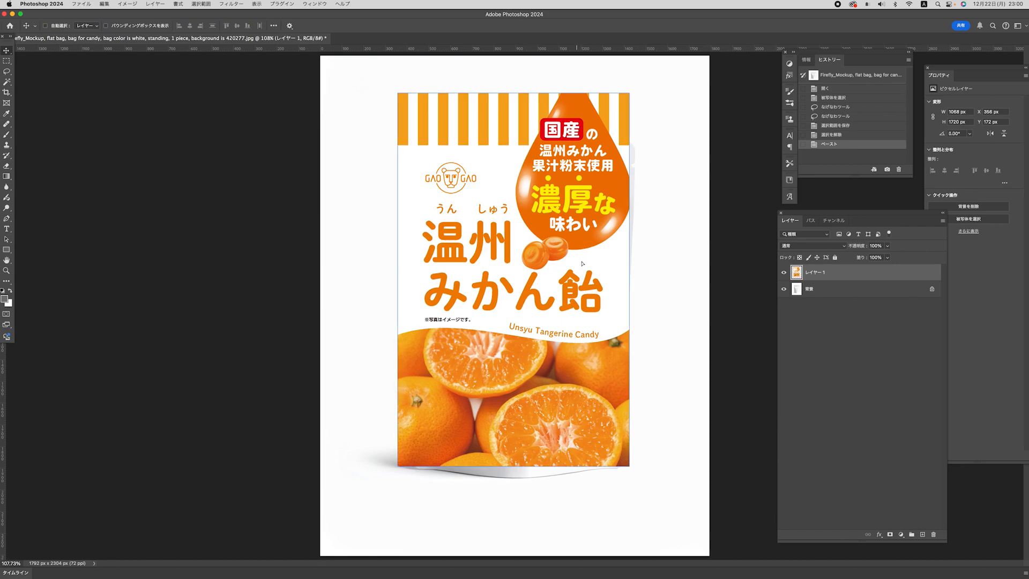
Align the pasted design with the bag's side edges and lower its layer opacity to 68%
left_click_drag(583, 264, 587, 270)
left_click(888, 246)
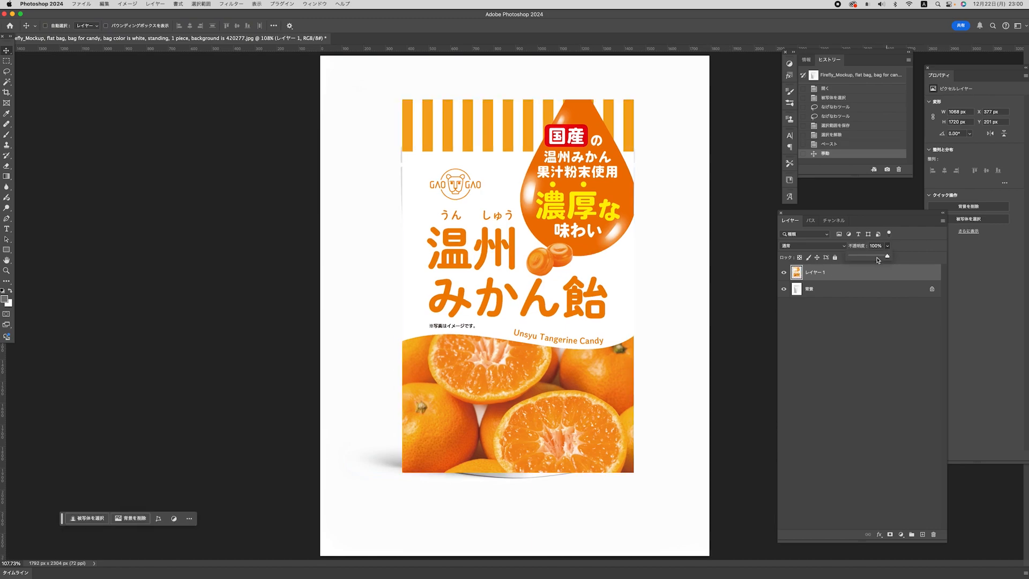
left_click_drag(879, 261, 876, 260)
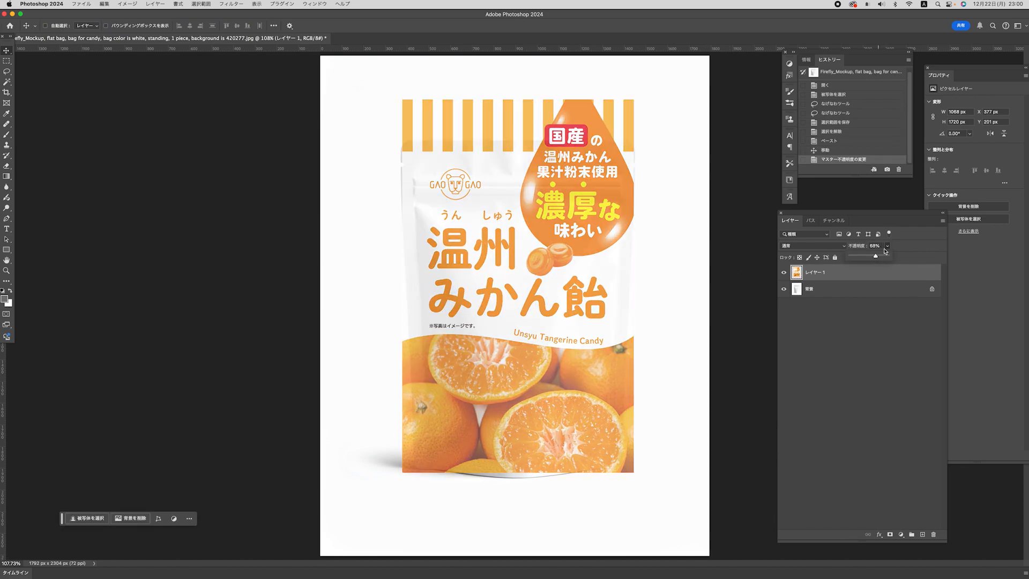
left_click(838, 325)
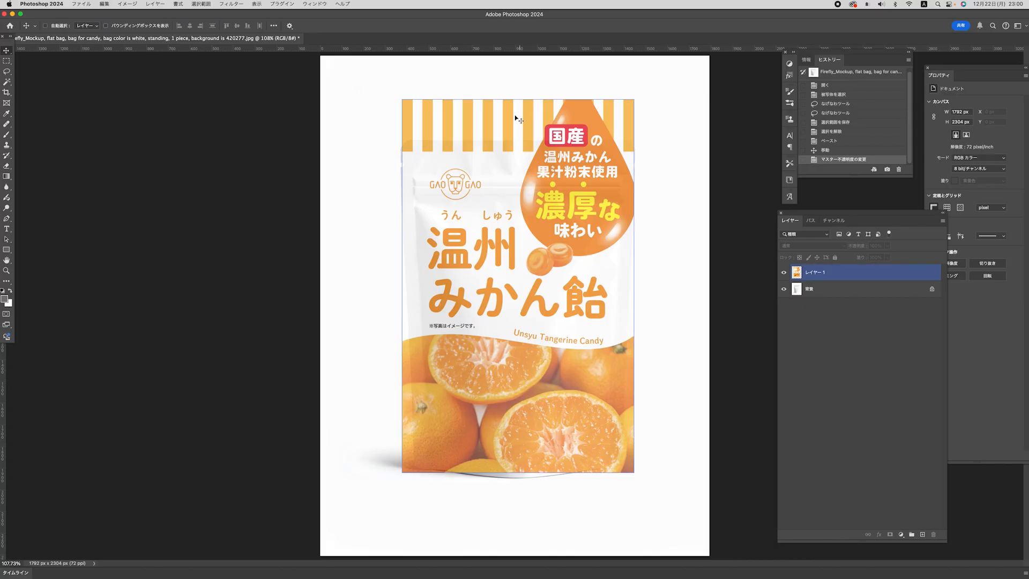
left_click(817, 273)
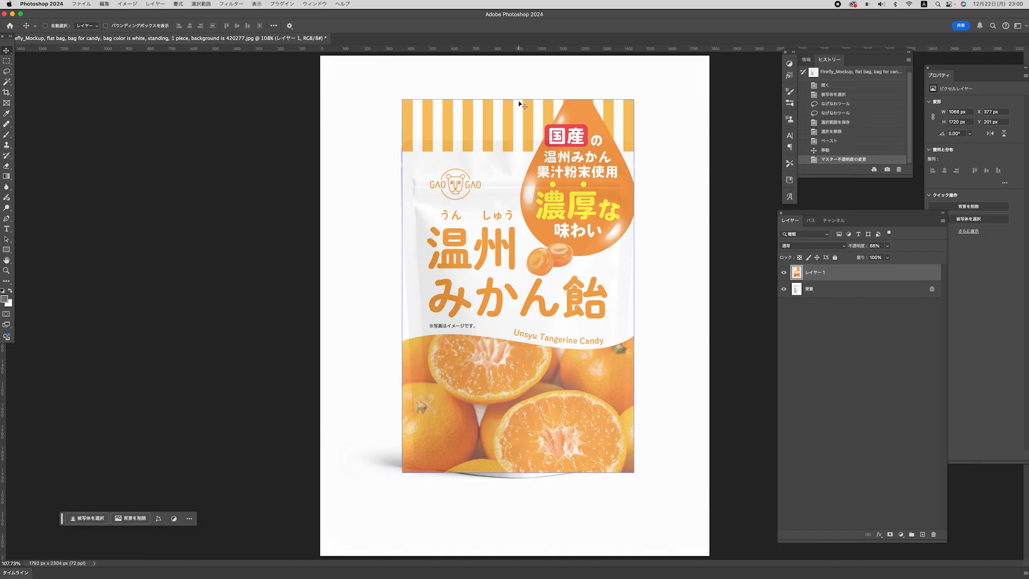
Free-transform the design to about 102% width and 92% height so it spans the bag from top edge to base
left_click(127, 4)
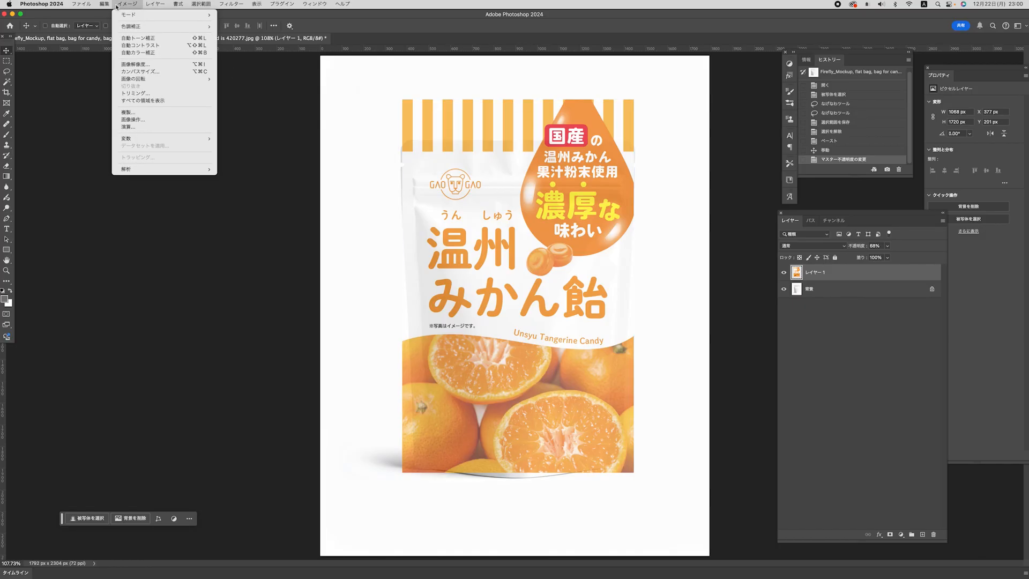
mouse_move(104, 5)
left_click(110, 189)
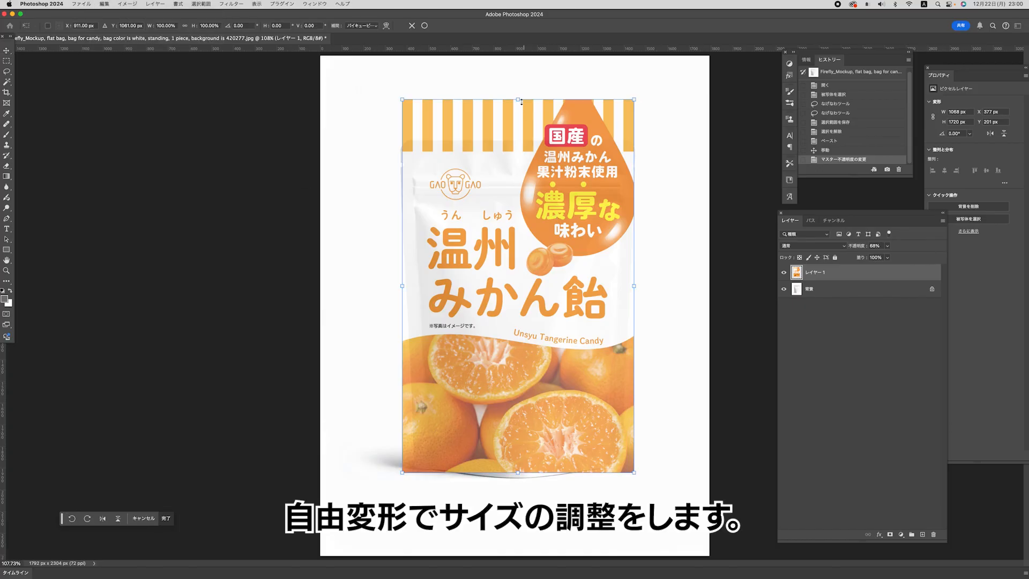
left_click_drag(519, 100, 518, 92)
left_click_drag(561, 435, 561, 444)
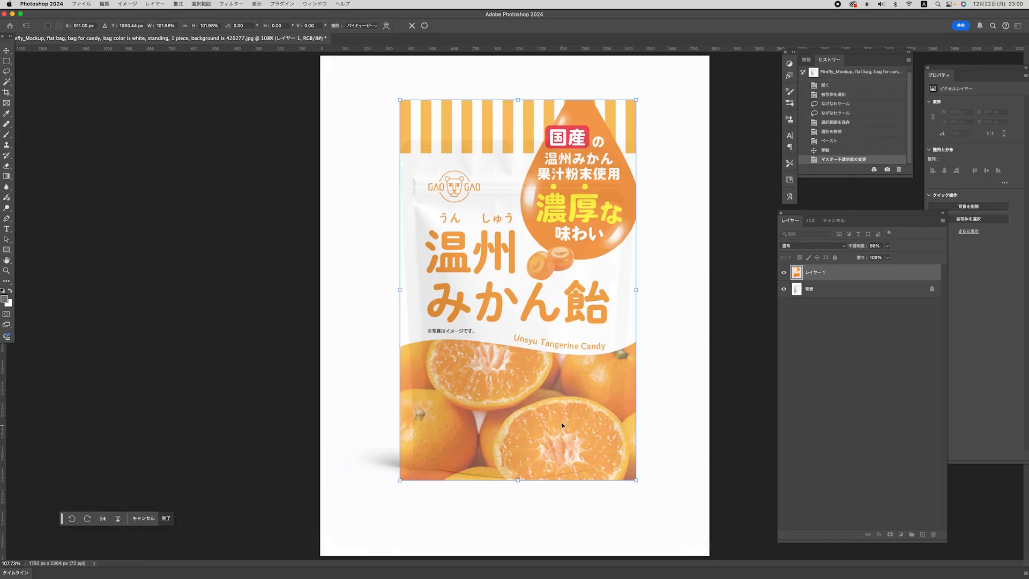
left_click_drag(518, 482, 518, 482)
left_click_drag(518, 100, 519, 136)
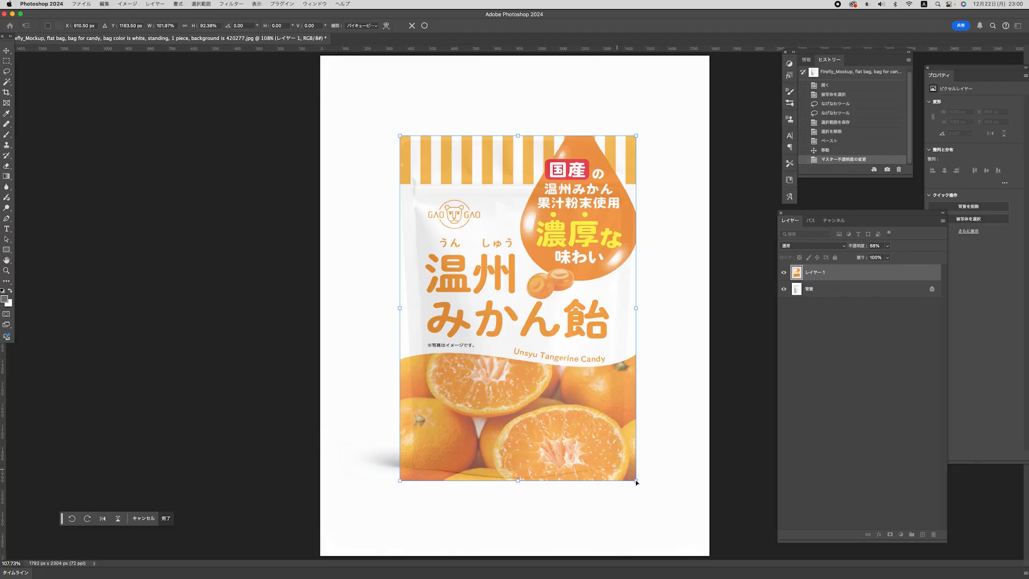
Distort the design's corners individually to follow the bag's tapered sides, narrowing it toward the base, and apply the transform
left_click_drag(637, 481, 629, 482)
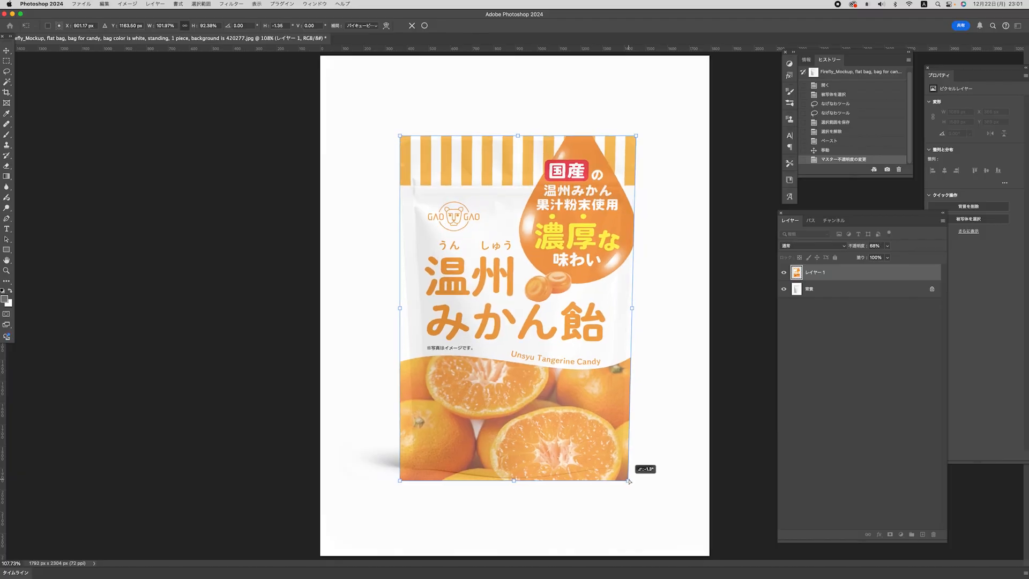
left_click_drag(632, 482, 629, 481)
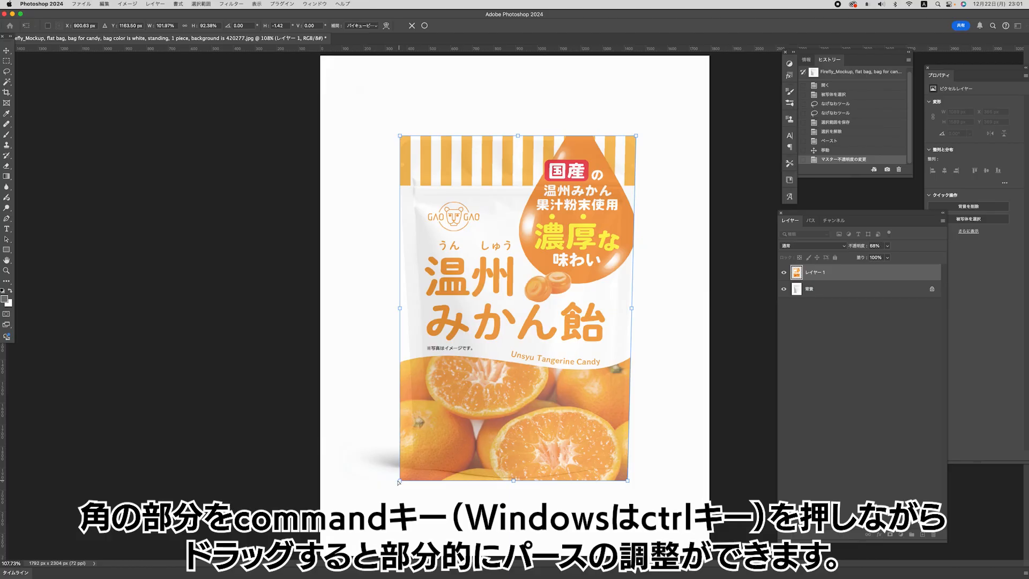
left_click_drag(397, 481, 411, 481)
left_click_drag(622, 136, 638, 139)
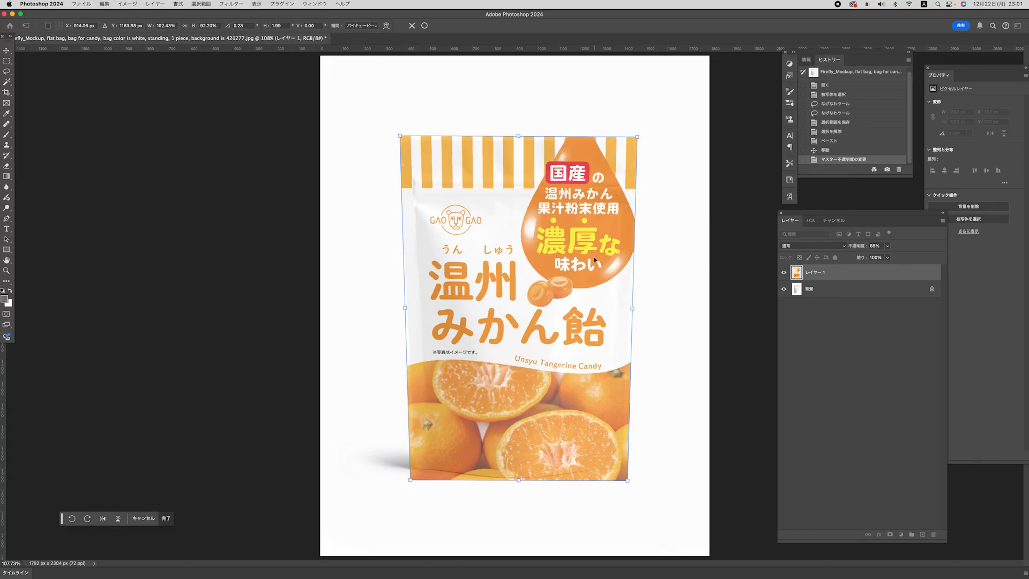
left_click_drag(418, 483, 416, 483)
key("Return")
Set the design layer's opacity to 100% and its blend mode to Multiply (乗算)
left_click(887, 246)
left_click_drag(887, 258, 907, 259)
left_click(841, 315)
left_click(832, 274)
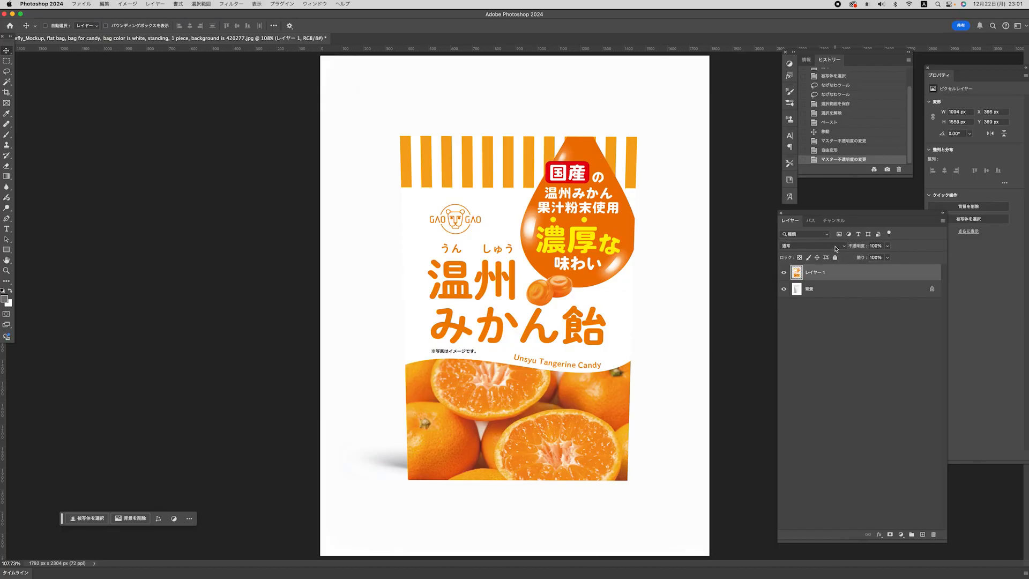
left_click(835, 246)
left_click(797, 268)
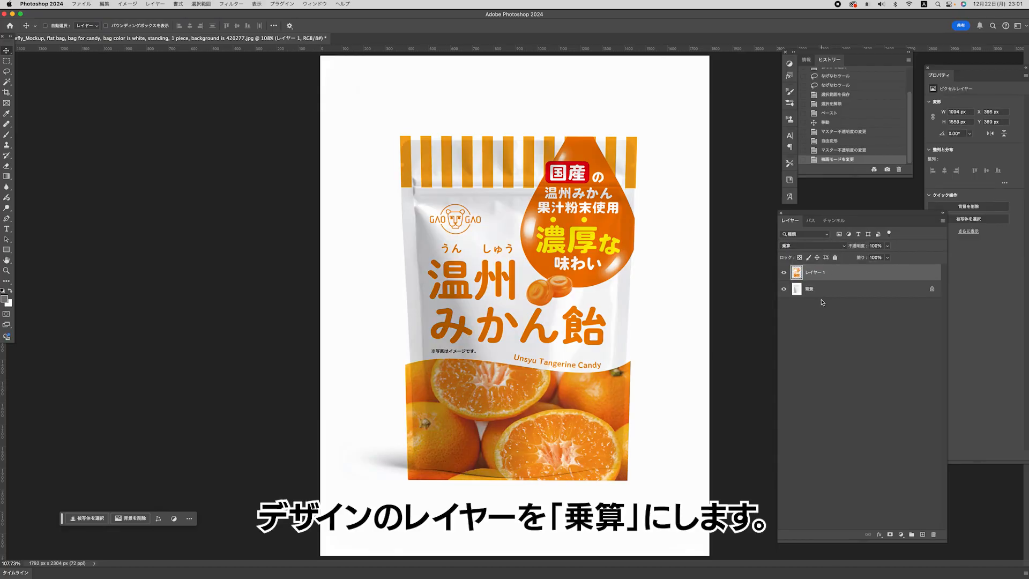
left_click(821, 302)
left_click(814, 273)
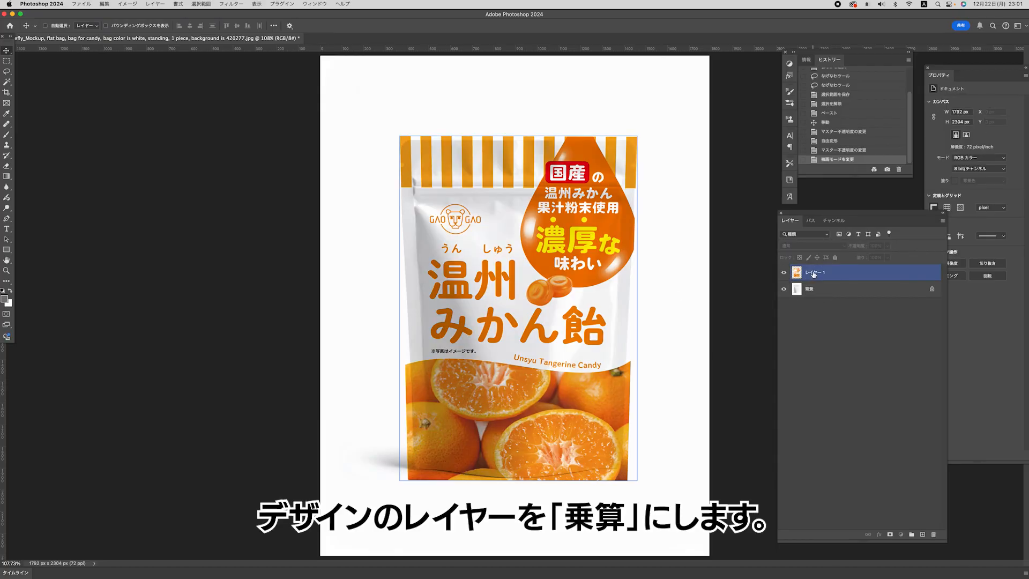
Load the bag selection from the saved alpha channel and add it as a layer mask on the design layer
left_click(812, 221)
left_click(834, 221)
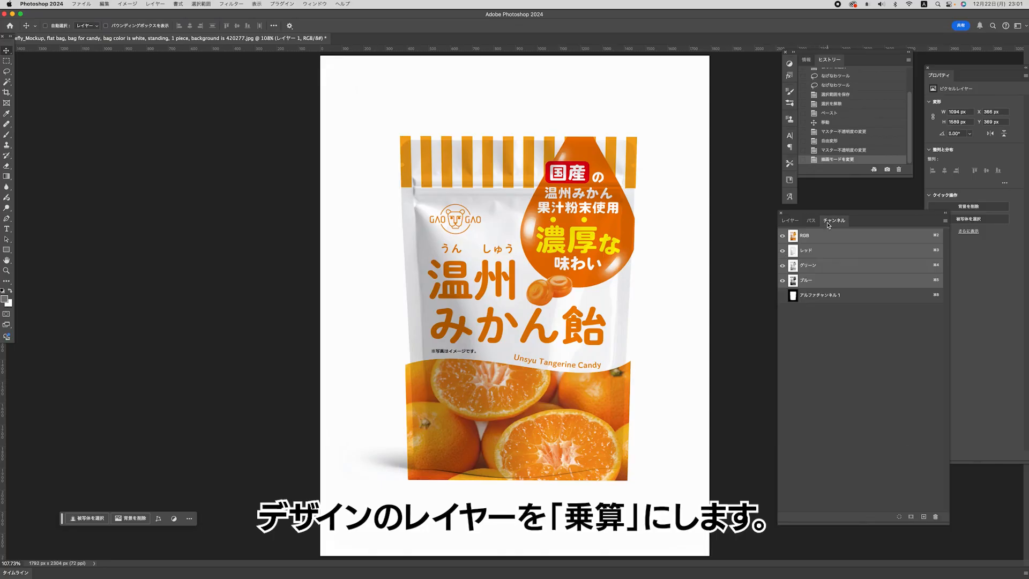
left_click(794, 299, "super")
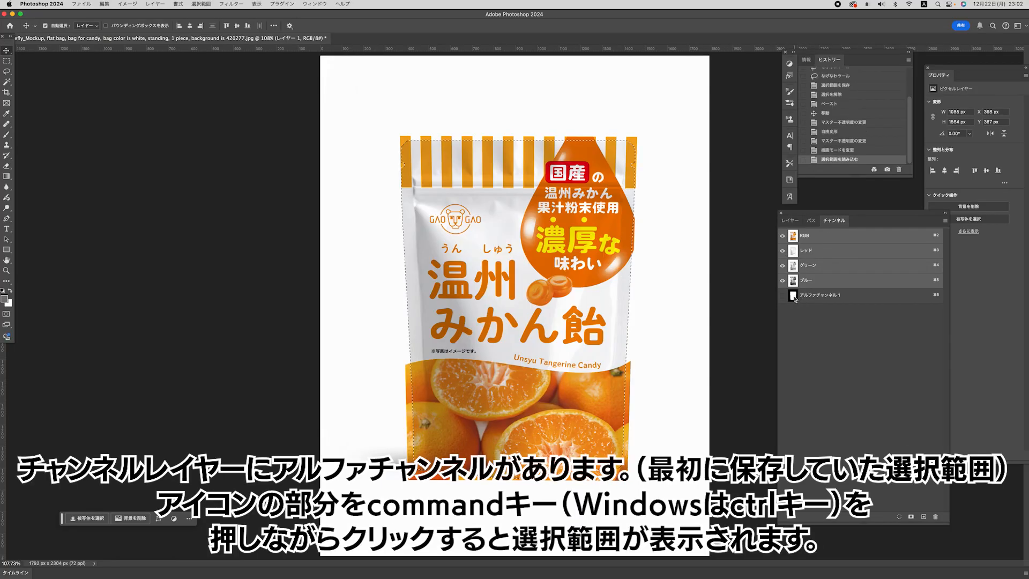
left_click(790, 220)
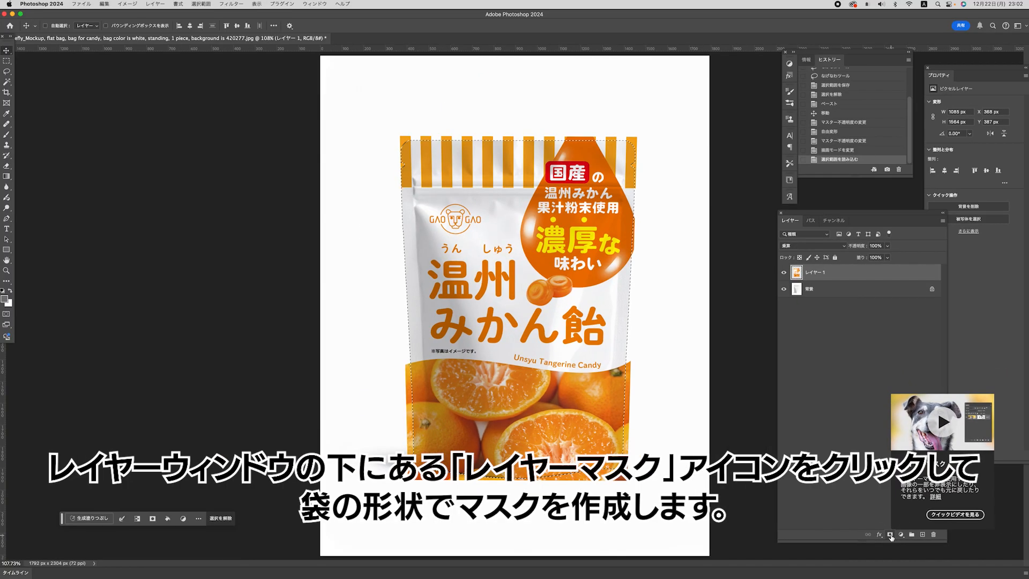
left_click(890, 535)
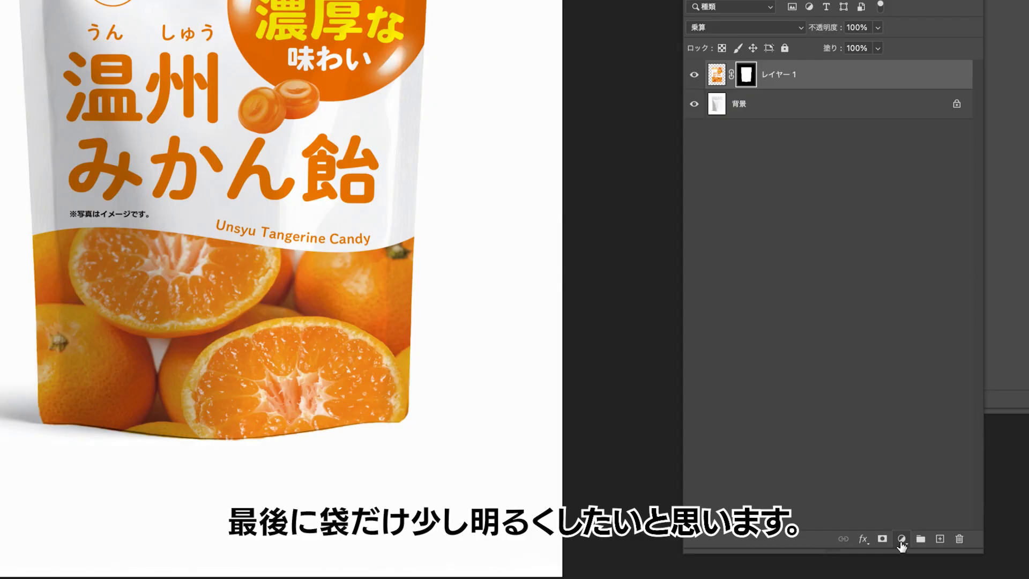
Add a Curves (トーンカーブ) adjustment layer and brighten the midtones with a point at input 118, output 136
left_click(901, 540)
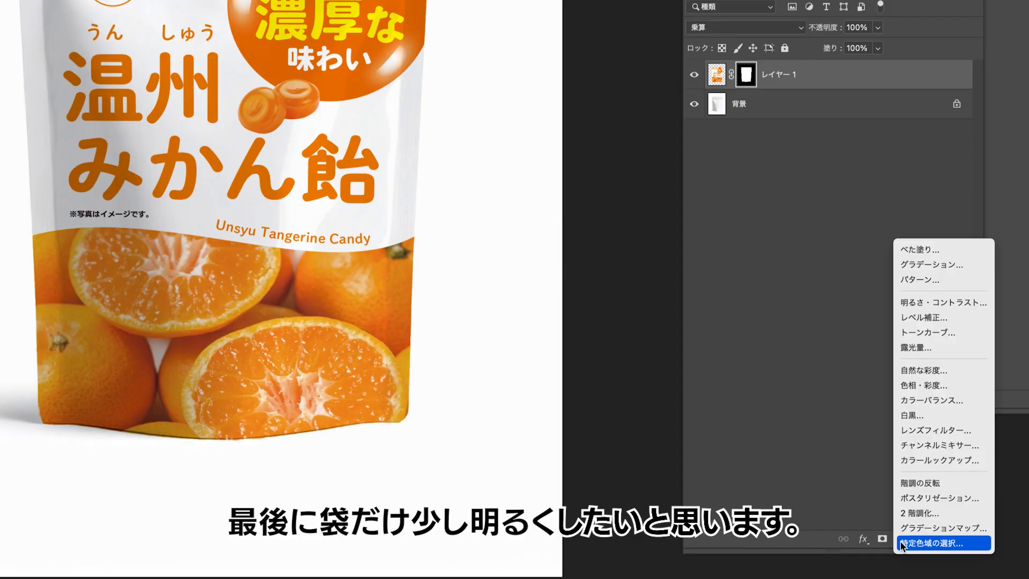
left_click(929, 333)
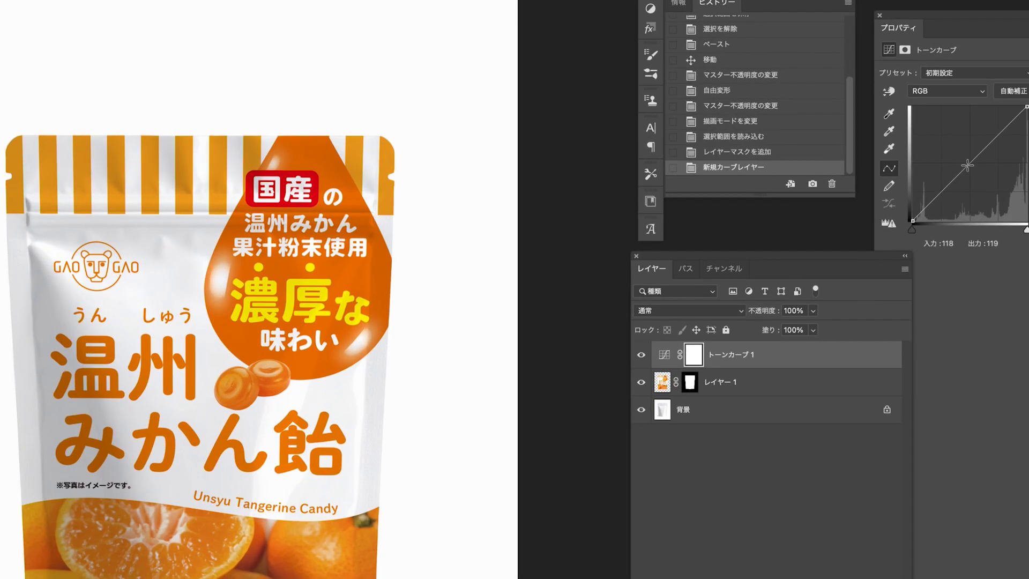
left_click(982, 158)
left_click_drag(969, 163, 966, 159)
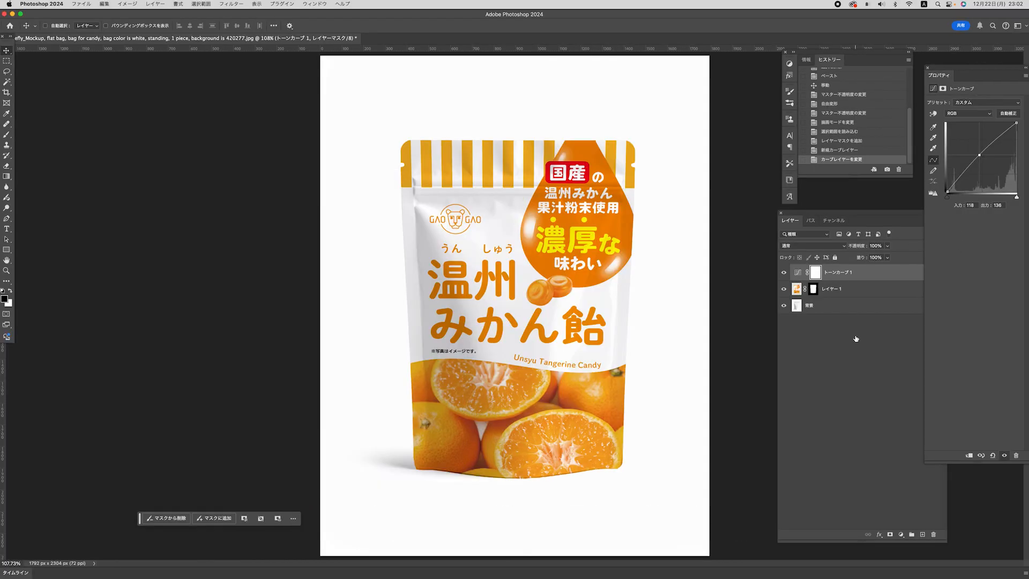
Move the Curves adjustment layer below the design layer, directly above the background bag layer
left_click(857, 340)
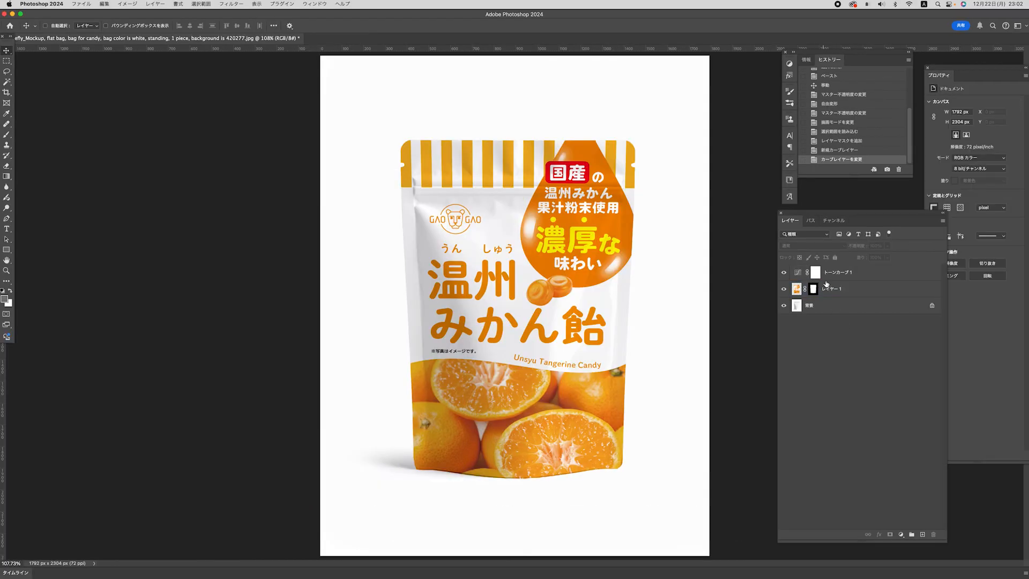
left_click(814, 280)
left_click_drag(838, 277, 814, 301)
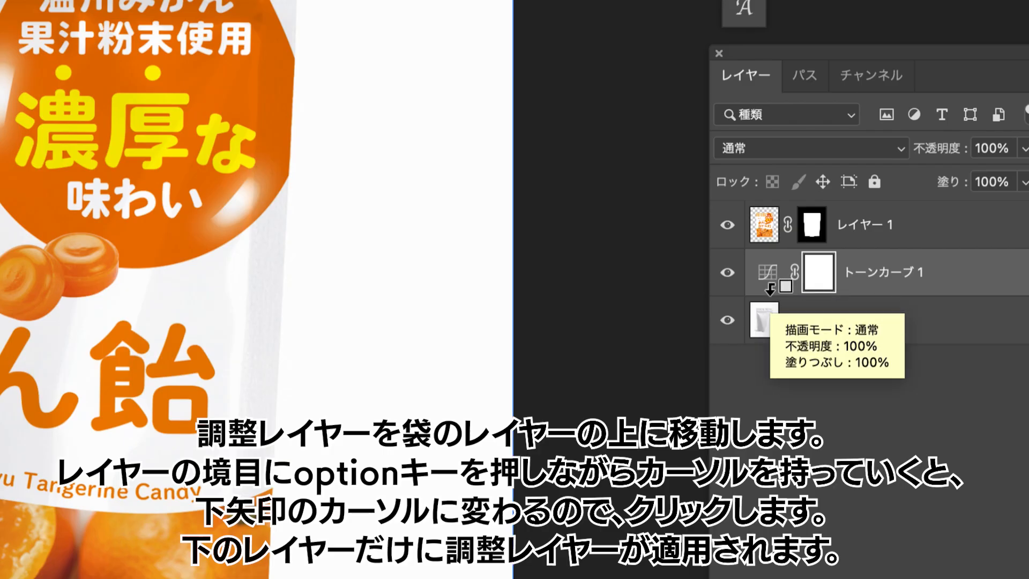
Clip the Curves (トーンカーブ) adjustment layer to the background bag layer and deselect all layers
left_click(770, 290, "alt")
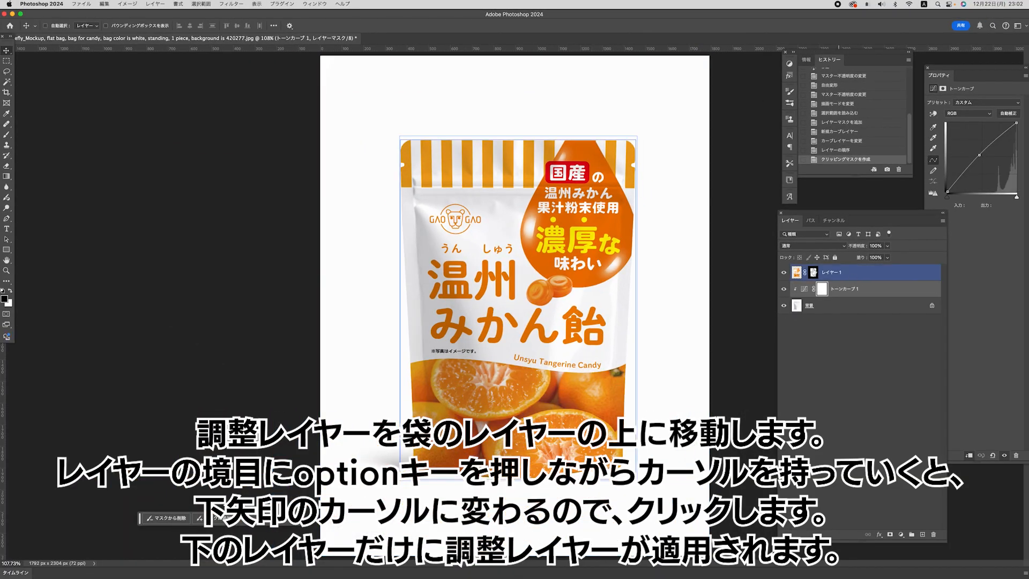
left_click(871, 352)
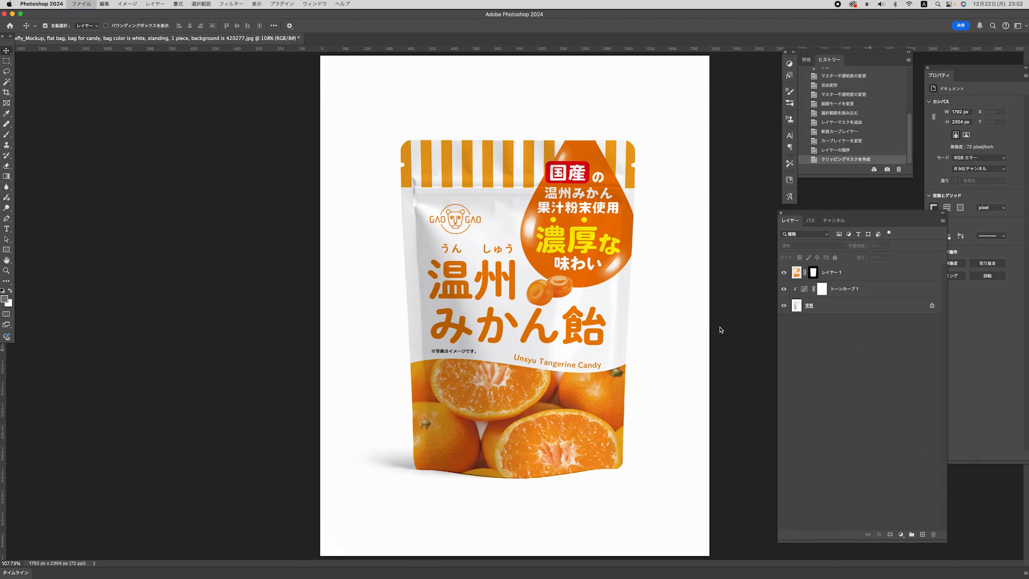
Save the finished candy bag mockup in Photoshop format in the 03_asset folder, with compatibility maximized
key("super+shift+s")
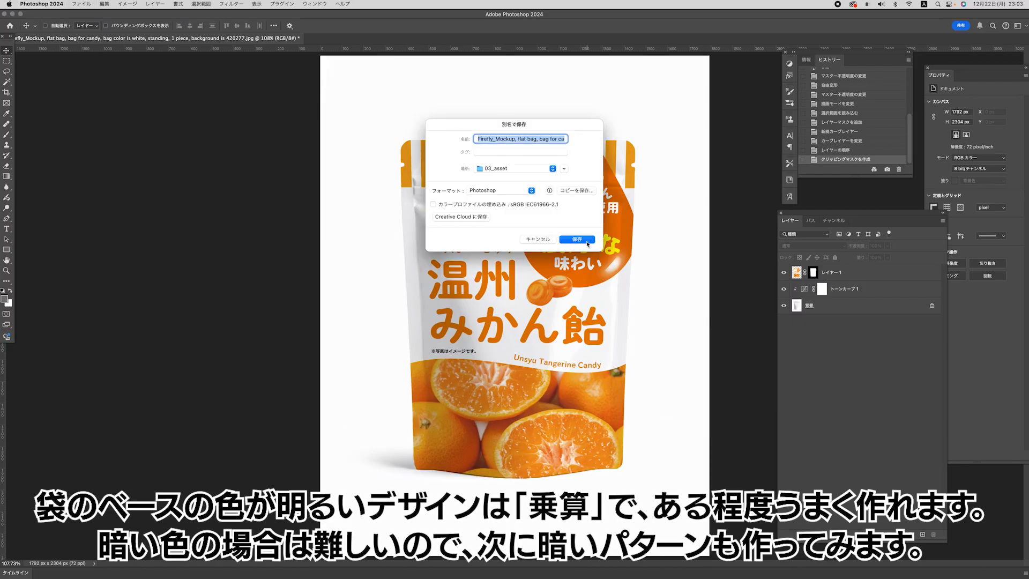
left_click(577, 239)
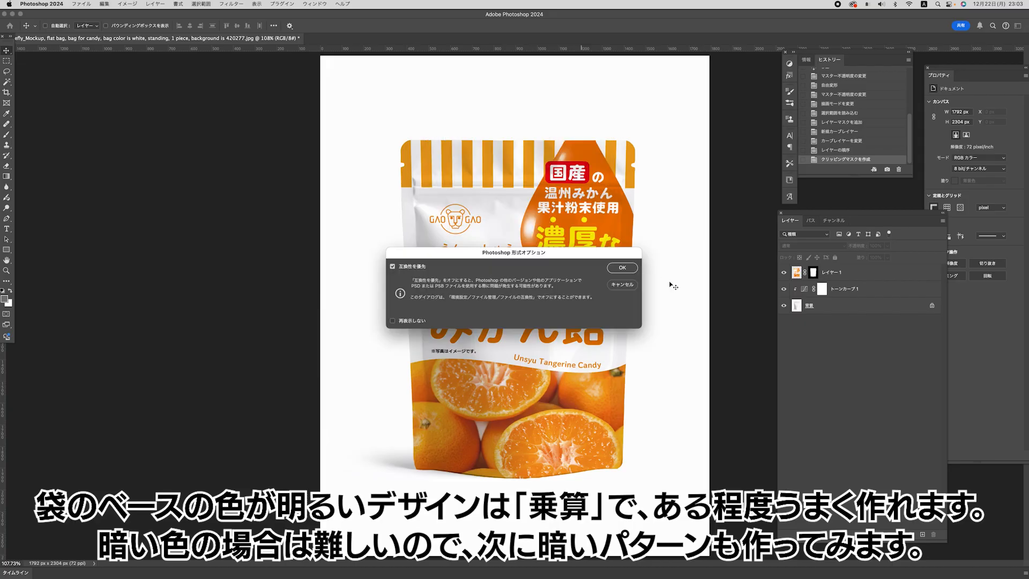
left_click(617, 270)
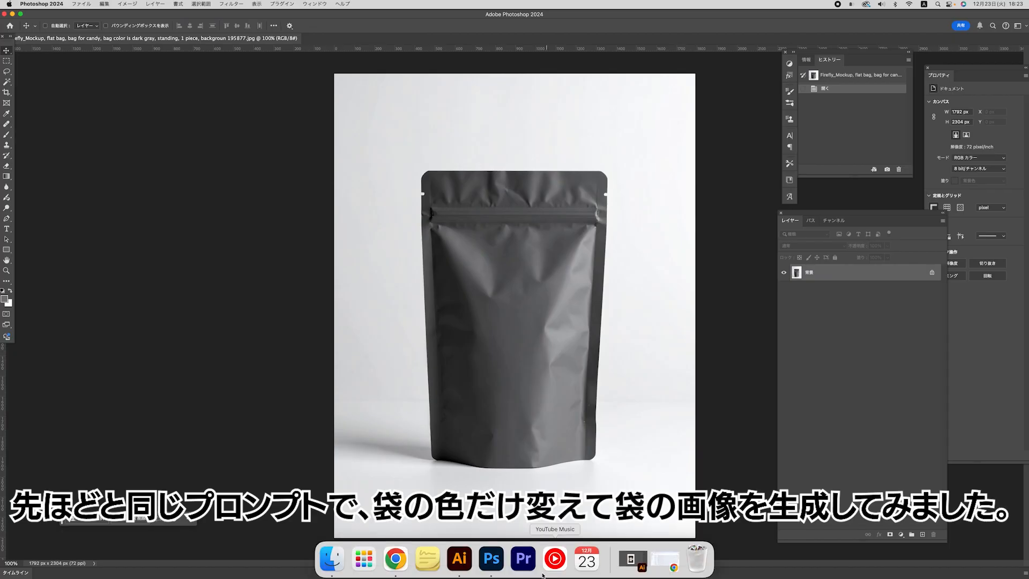
Switch to Illustrator and copy the entire dark dog food package design
left_click(657, 559)
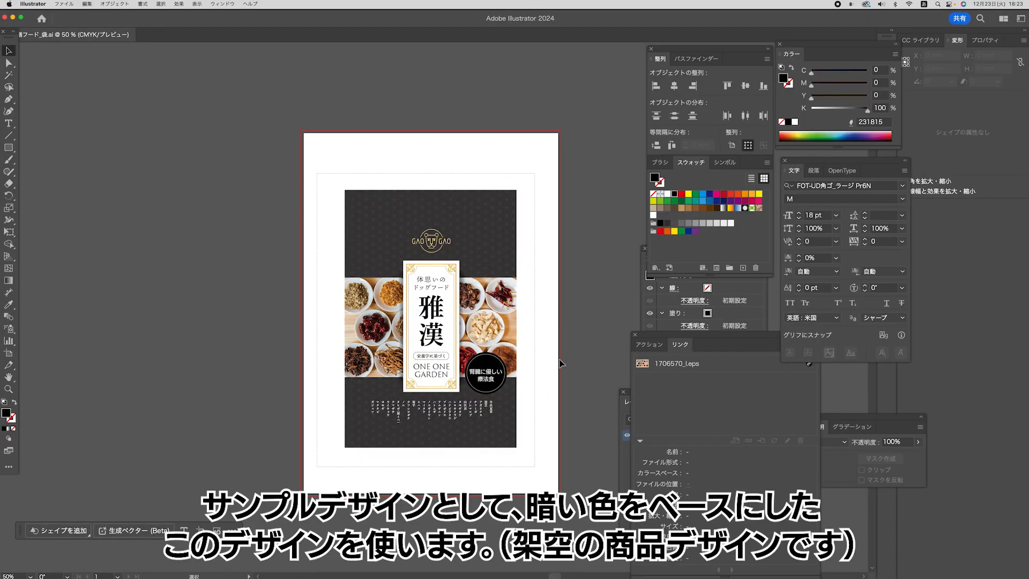
key("super+a")
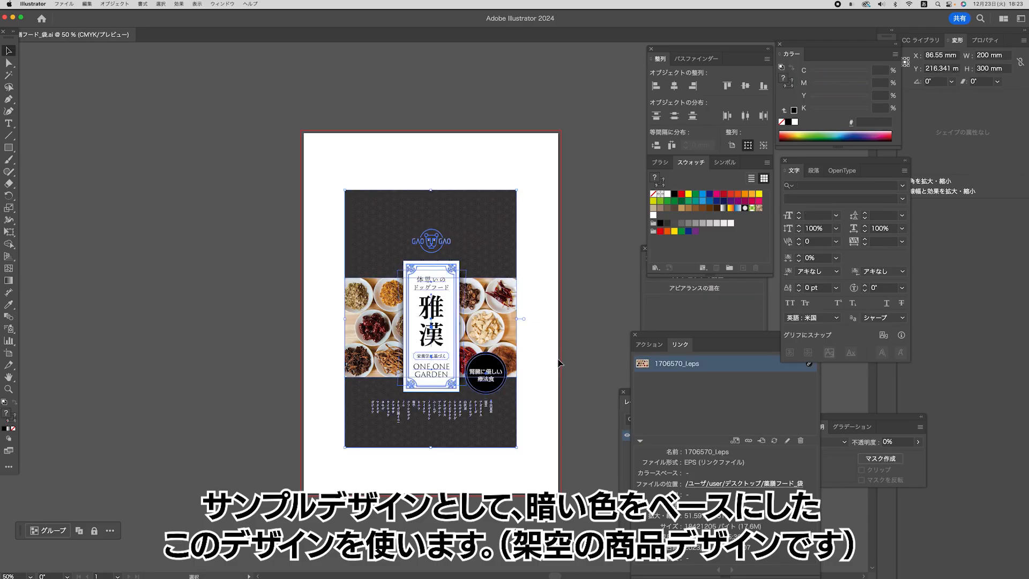
left_click(558, 363)
mouse_move(539, 574)
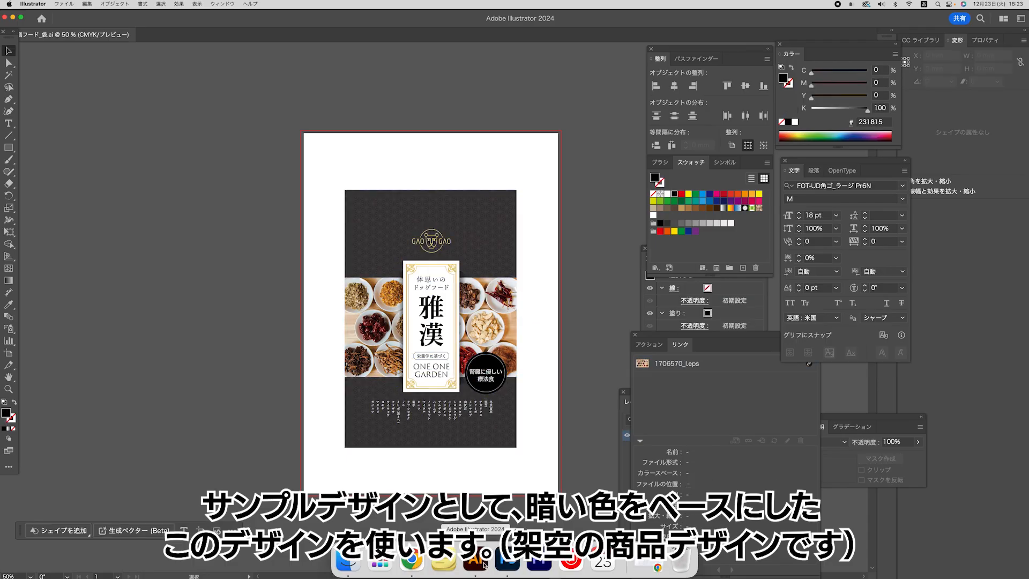
Switch to Photoshop, paste the design as pixels over the dark gray bag, and enlarge it to about 209%
left_click(509, 561)
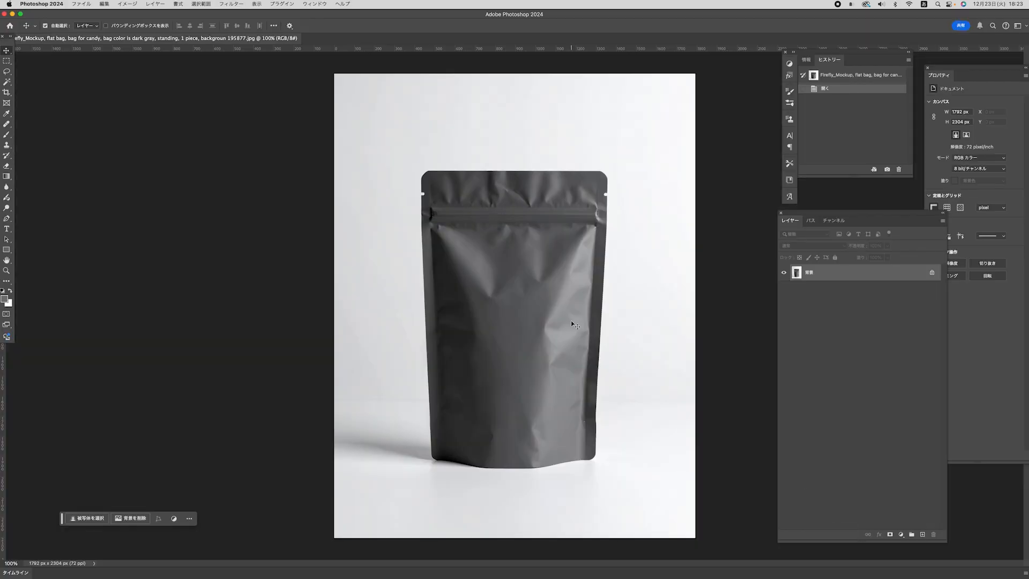
key("super+v")
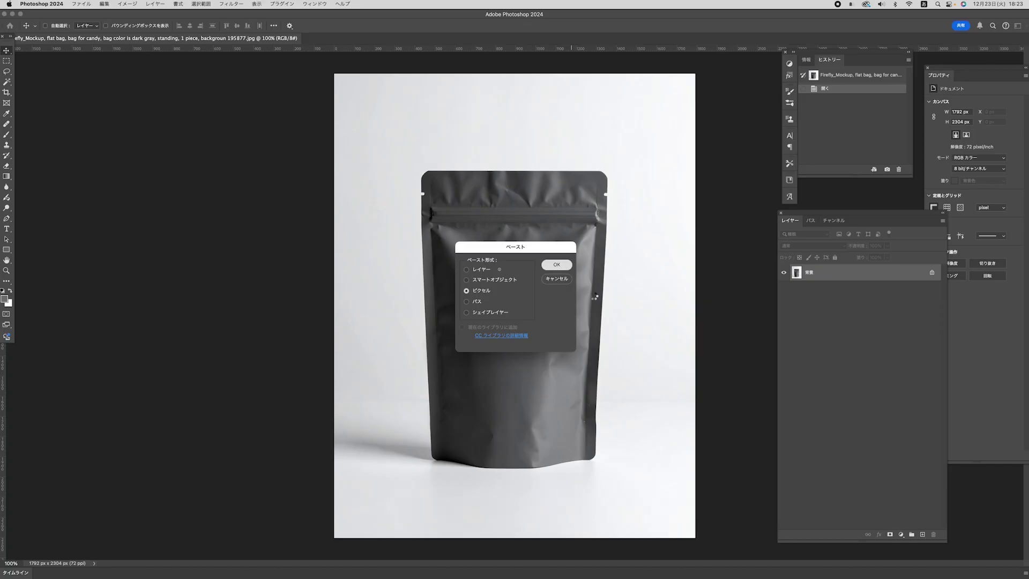
left_click(556, 264)
left_click_drag(515, 220, 517, 102)
left_click_drag(515, 392, 515, 471)
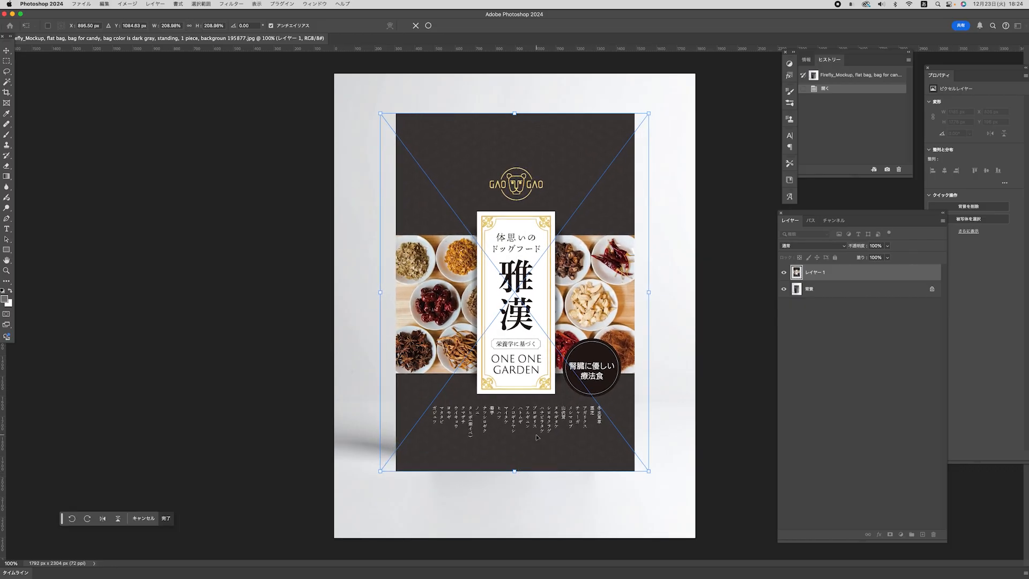
key("Return")
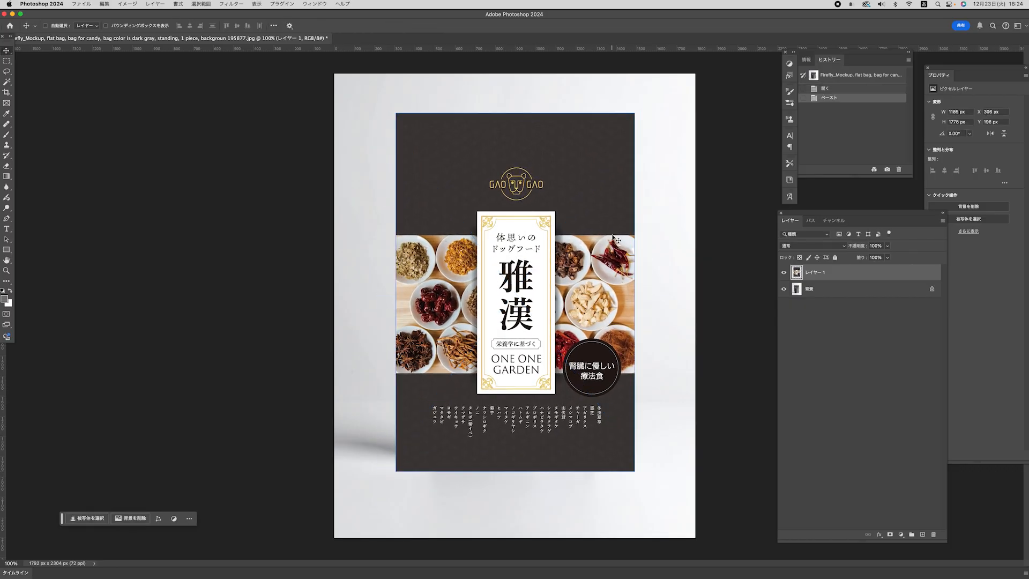
Hide the design layer and select the bag on the background layer with Select Subject (被写体を選択)
left_click(784, 273)
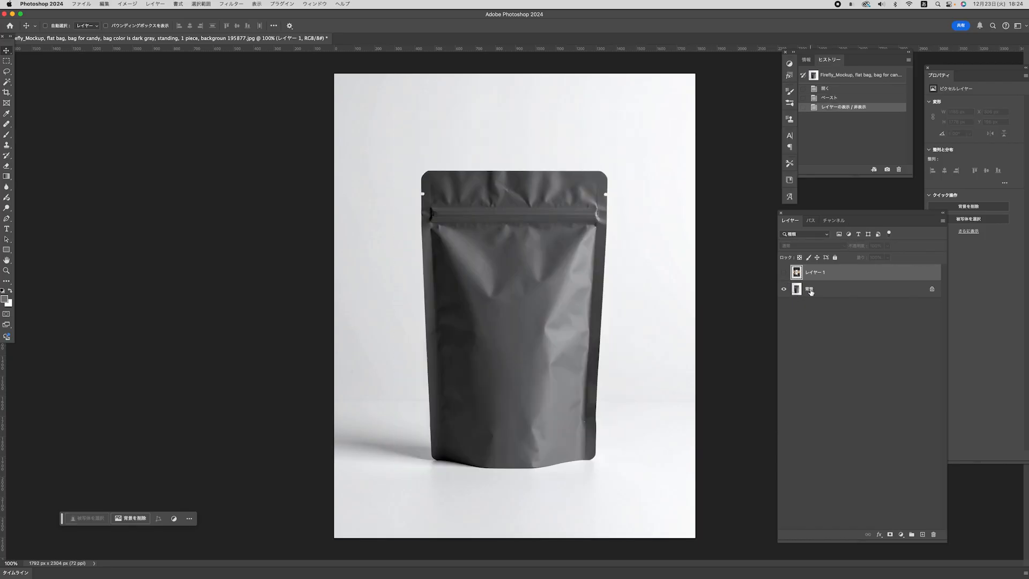
left_click(811, 291)
left_click(8, 84)
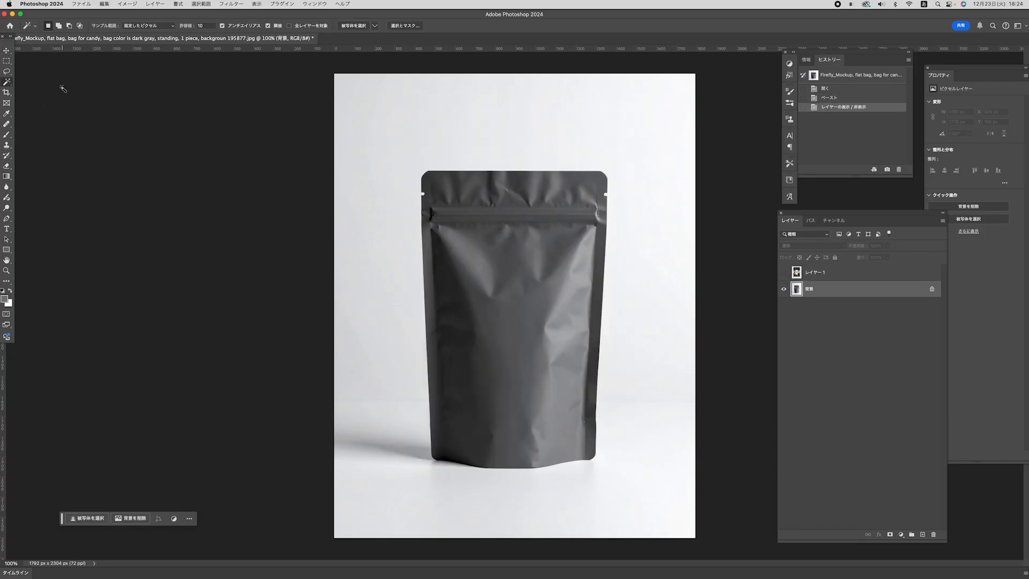
left_click(358, 26)
Subtract the notch on the bag's upper right edge from the selection with the Lasso tool
left_click(7, 74)
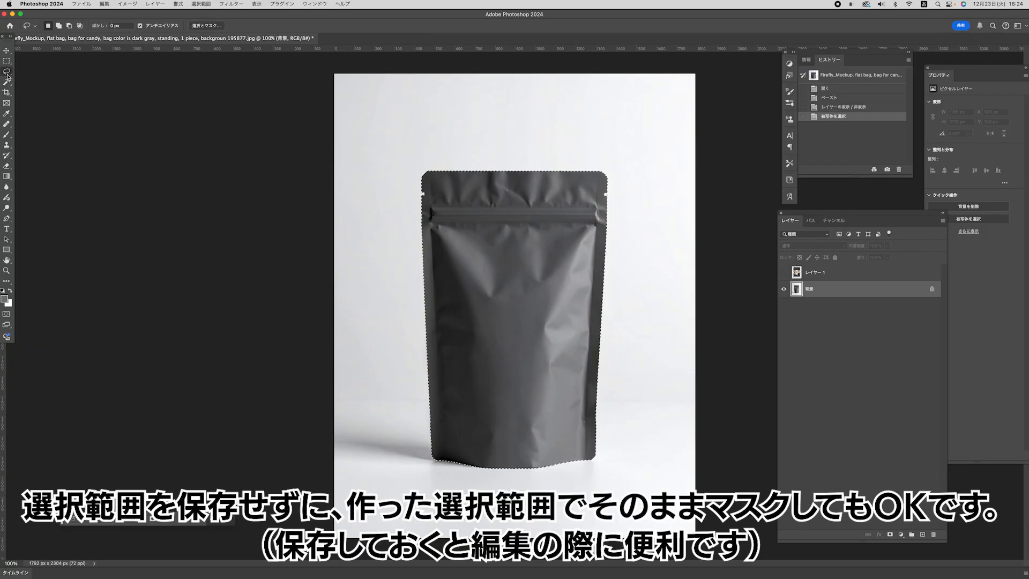
scroll(614, 204, "up", 2)
key("alt")
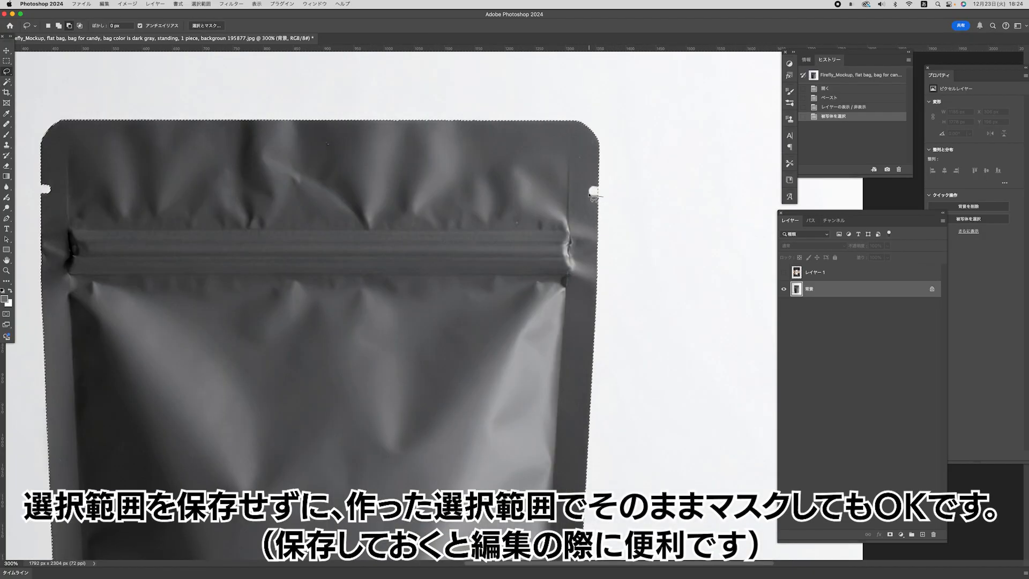
left_click_drag(594, 187, 608, 197)
left_click(420, 302, "alt")
left_click(420, 303, "alt")
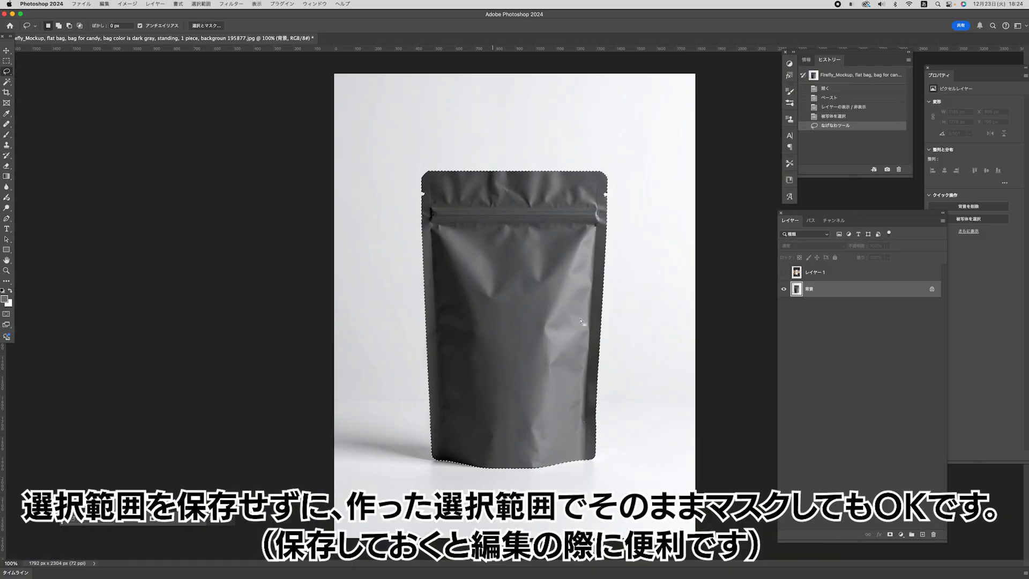
Show the design layer again and add a layer mask to it from the bag selection
left_click(783, 272)
left_click(797, 272)
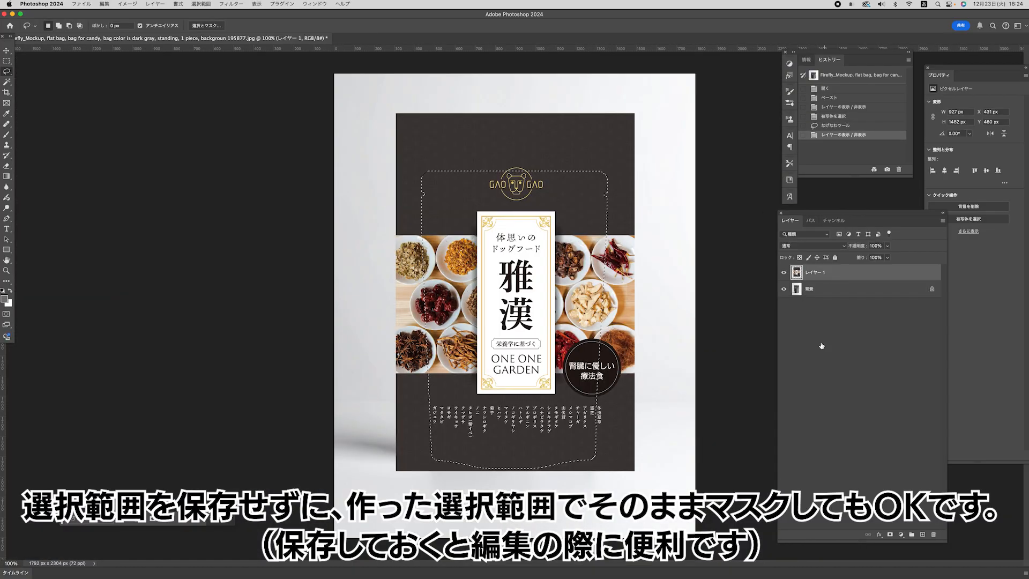
left_click(891, 535)
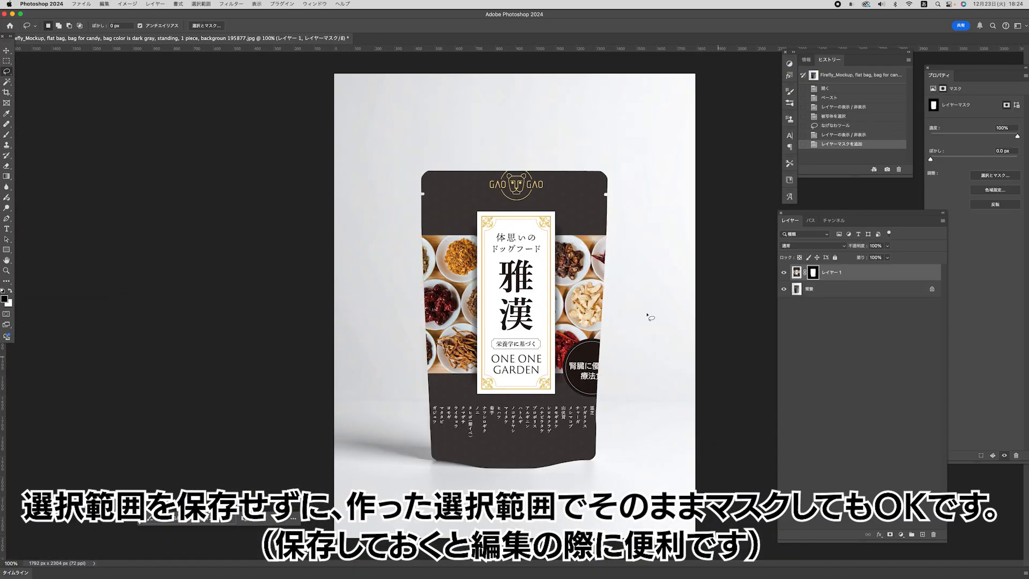
Unlink the layer mask and scale the design to about 83% so it fits the bag's height
left_click(804, 272)
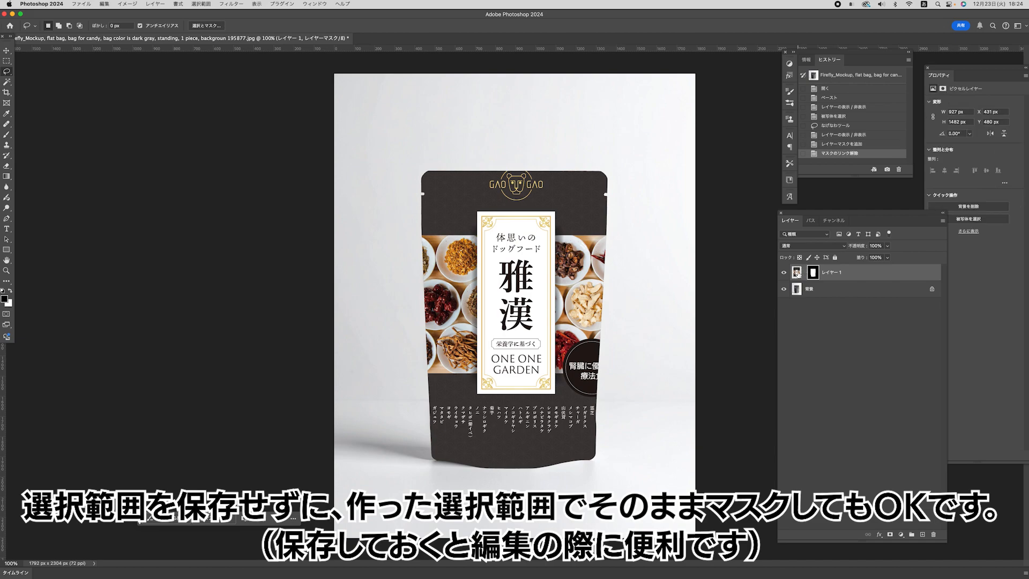
left_click(6, 50)
key("super+t")
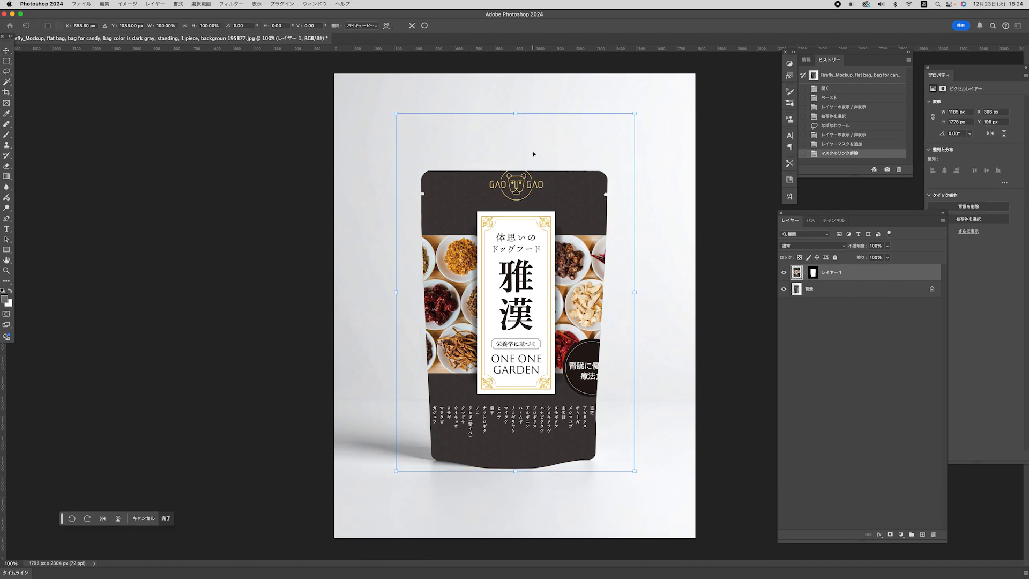
left_click_drag(514, 112, 517, 170)
left_click_drag(617, 472, 614, 468)
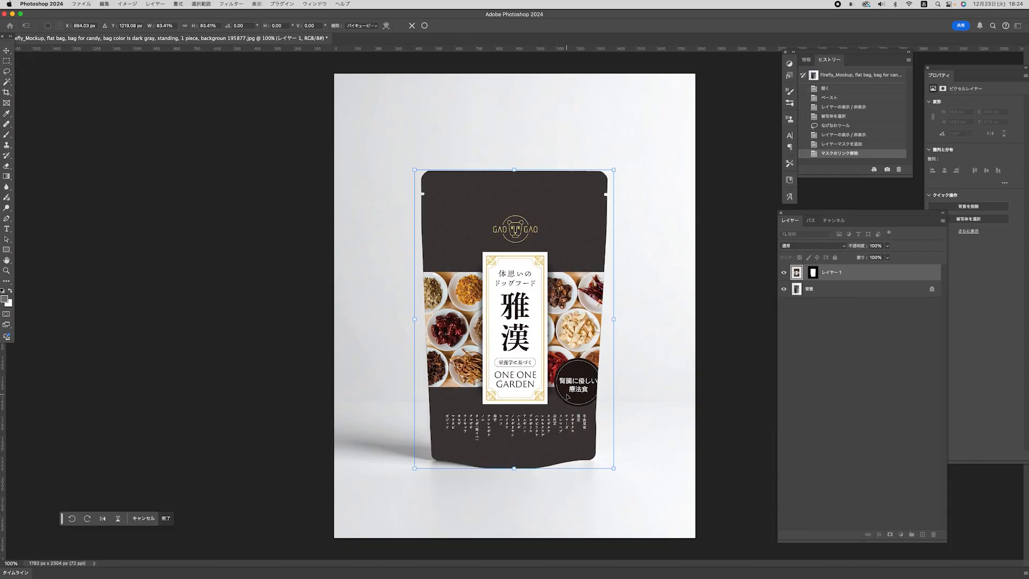
key("Return")
Nudge the design left within the mask to an X position of 378 px
key("Left")
key("Left")
key("Left")
key("Left")
key("Left")
key("Left")
key("Left")
key("Left")
key("Left")
key("Left")
key("Left")
key("Left")
key("Left")
key("Left")
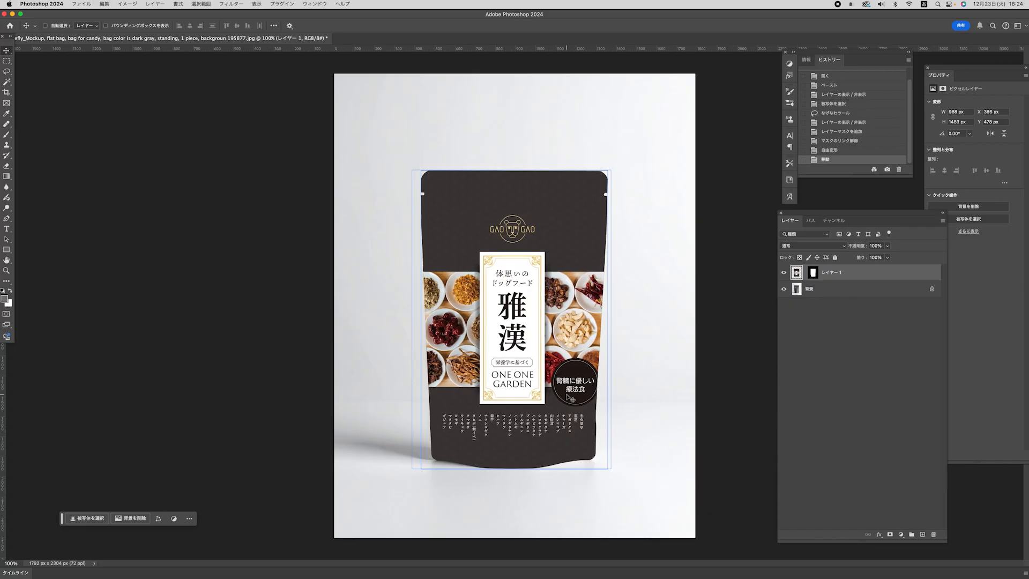
key("Left")
key("Left")
key("Left")
key("Left")
key("Left")
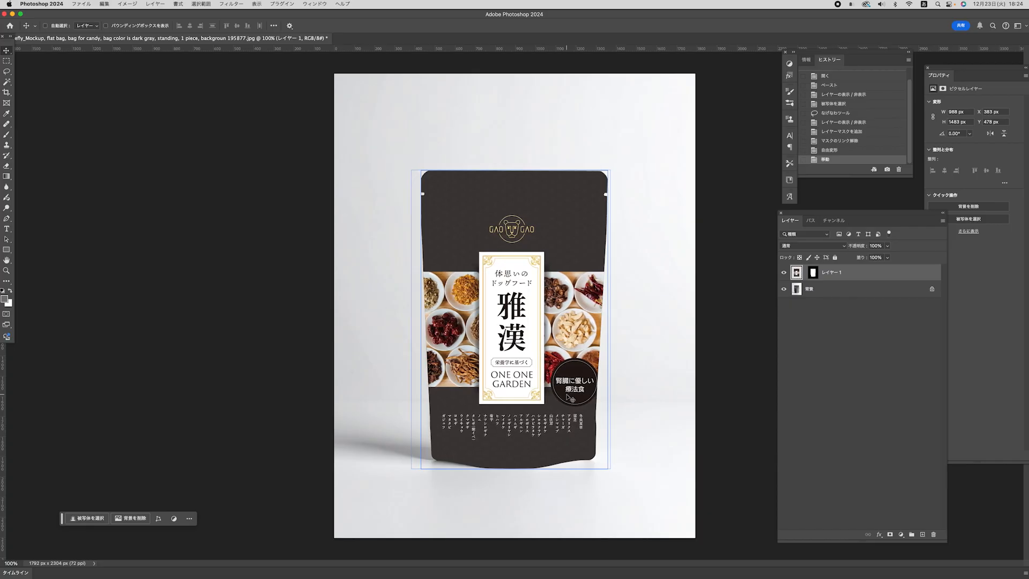
key("Left")
key("Left")
key("Left")
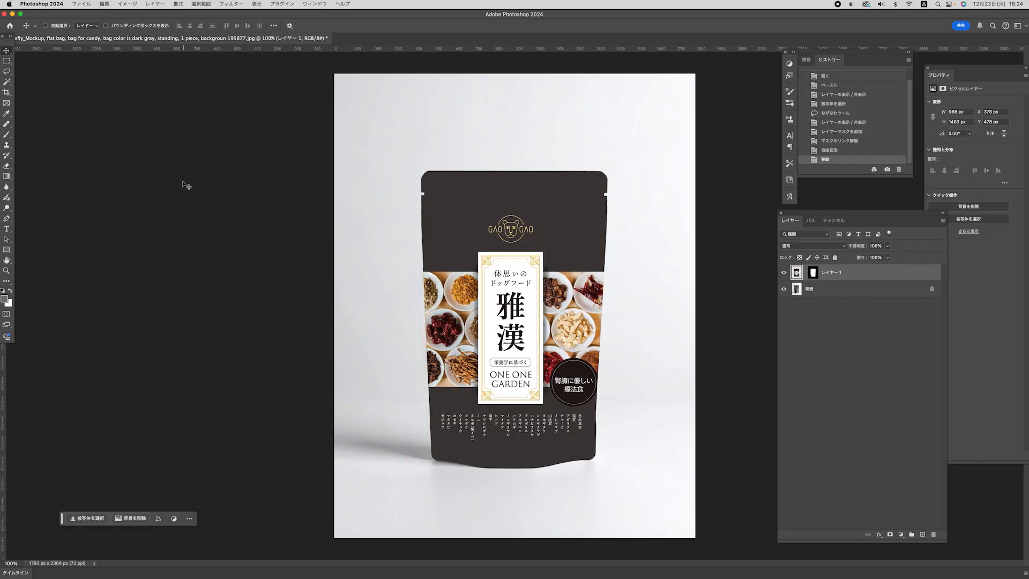
Taper the design's bottom corners inward with Free Transform to follow the bag's sides, and relink the layer mask
left_click(126, 4)
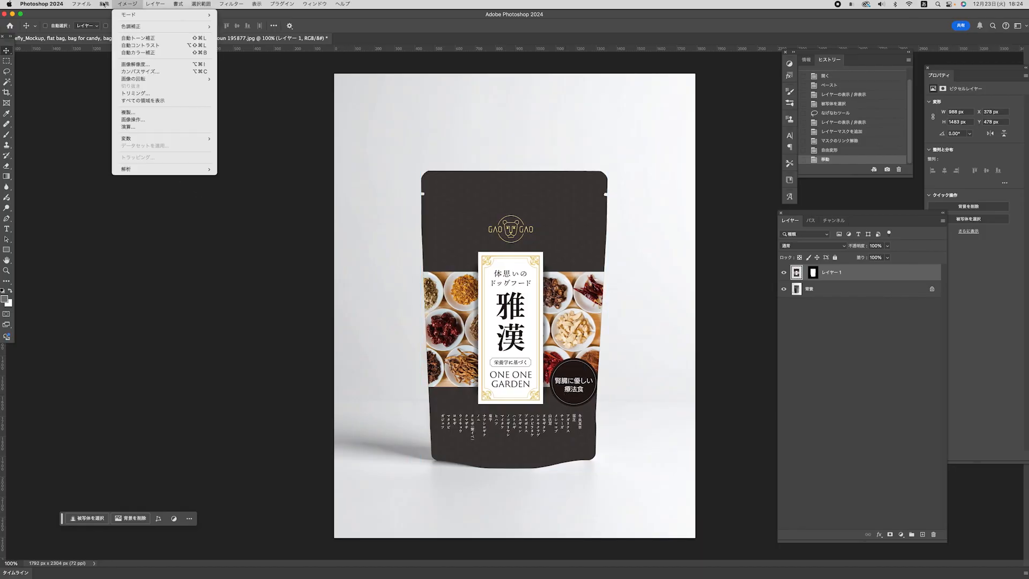
mouse_move(105, 4)
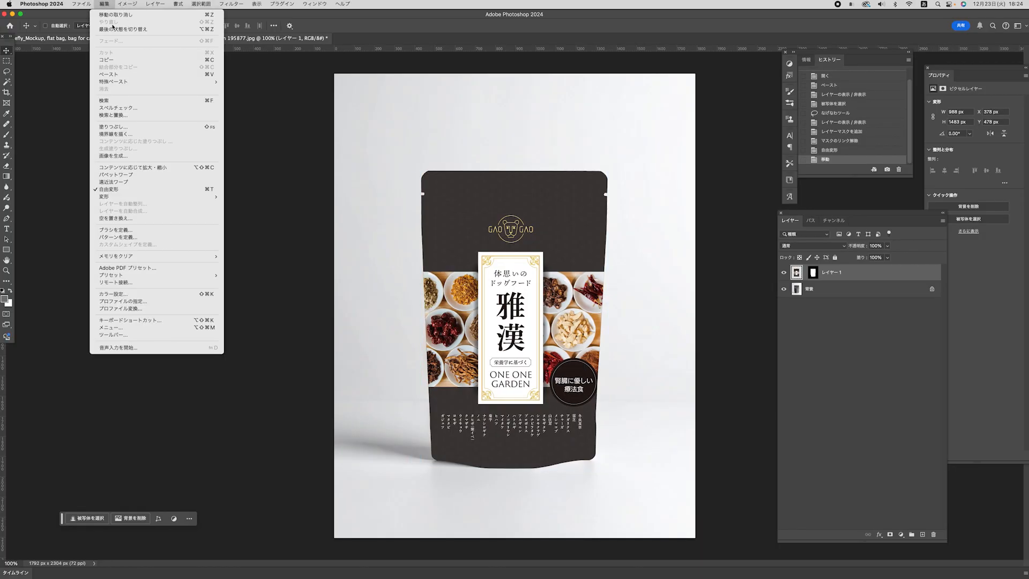
left_click(154, 190)
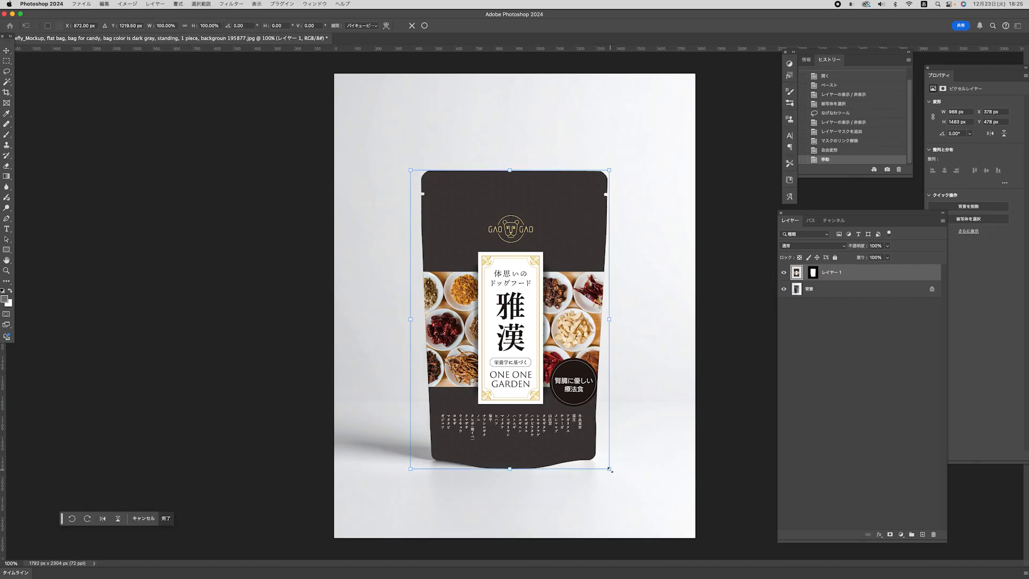
left_click_drag(610, 470, 604, 470)
left_click_drag(413, 470, 416, 470)
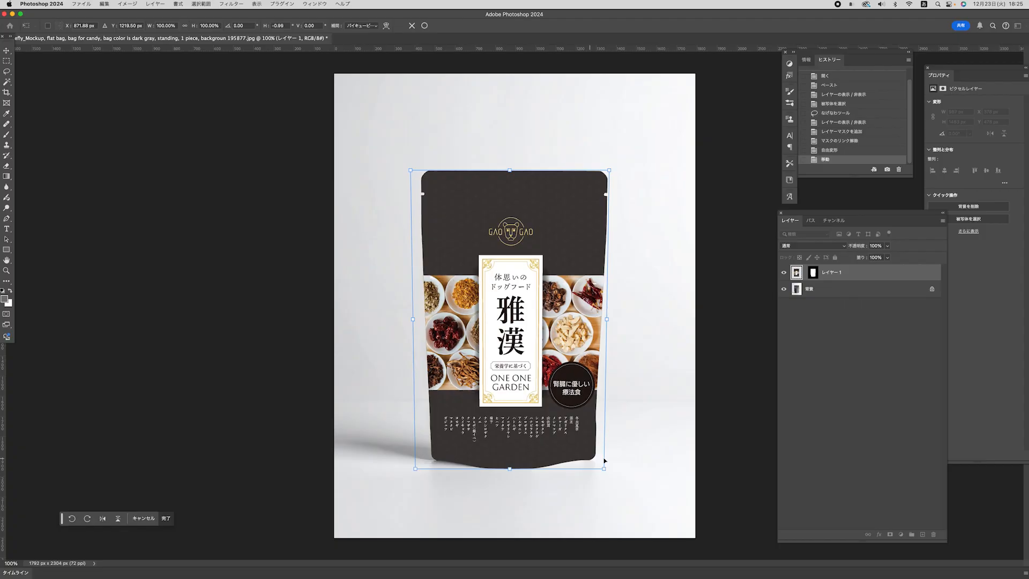
key("Return")
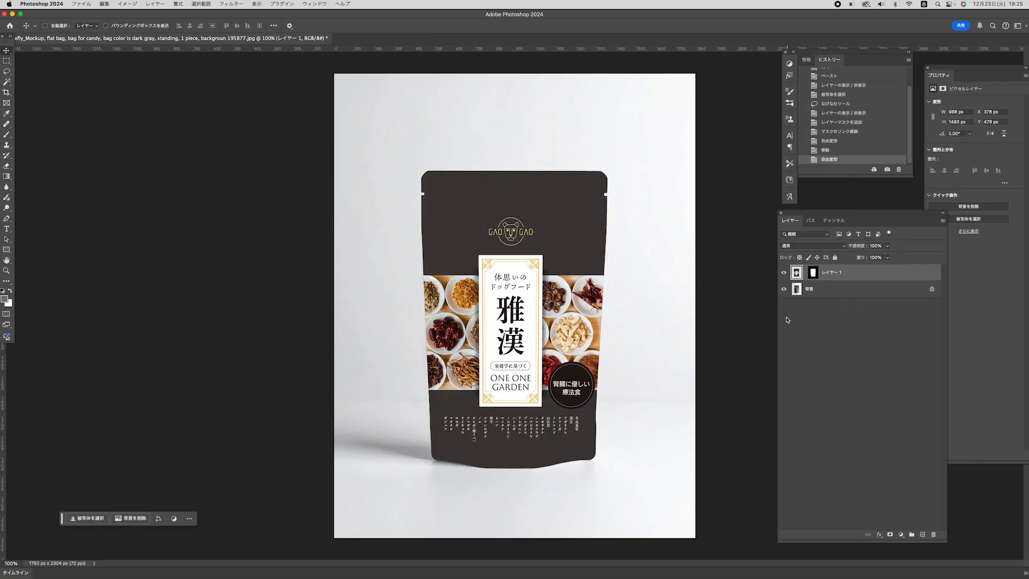
left_click(806, 273)
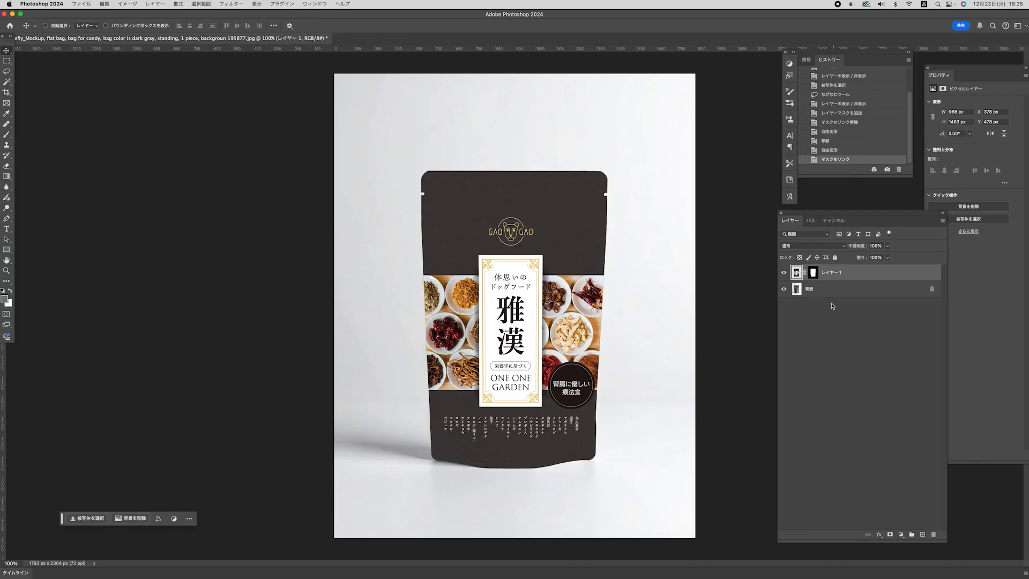
left_click(13, 13)
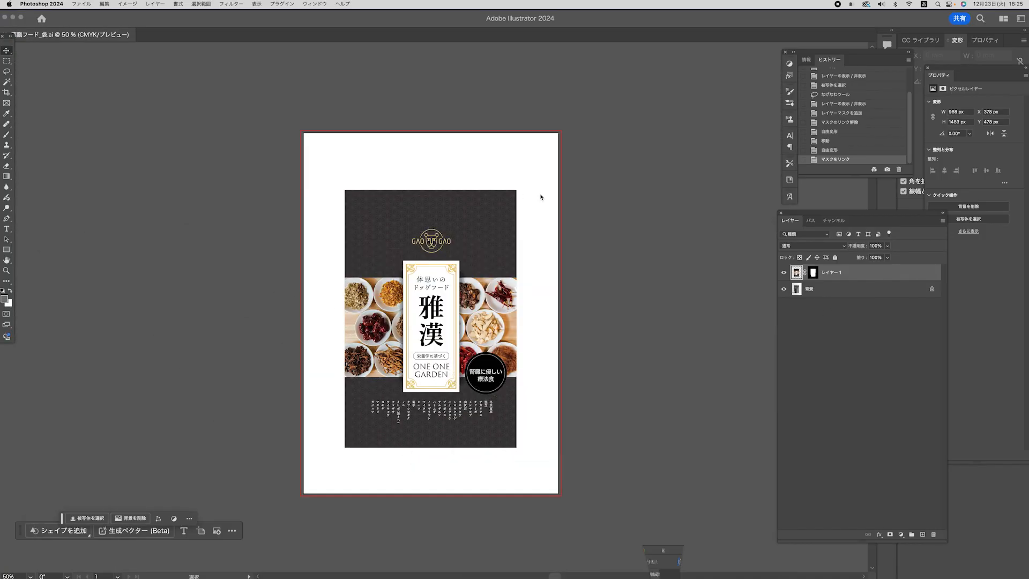
mouse_move(585, 577)
left_click(665, 560)
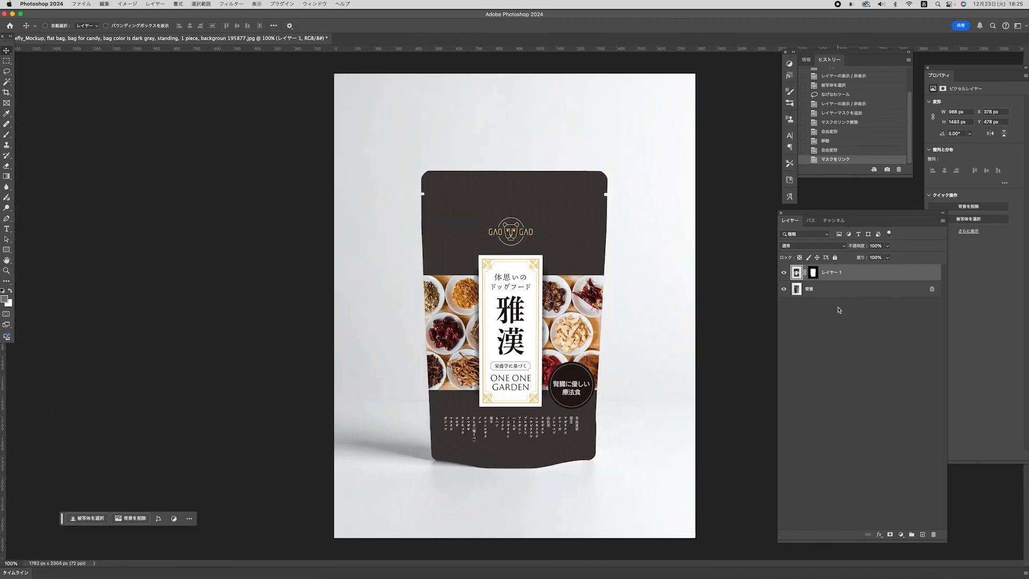
Convert the background bag photo into a regular layer and place a duplicate of it above the design layer
left_click(859, 290)
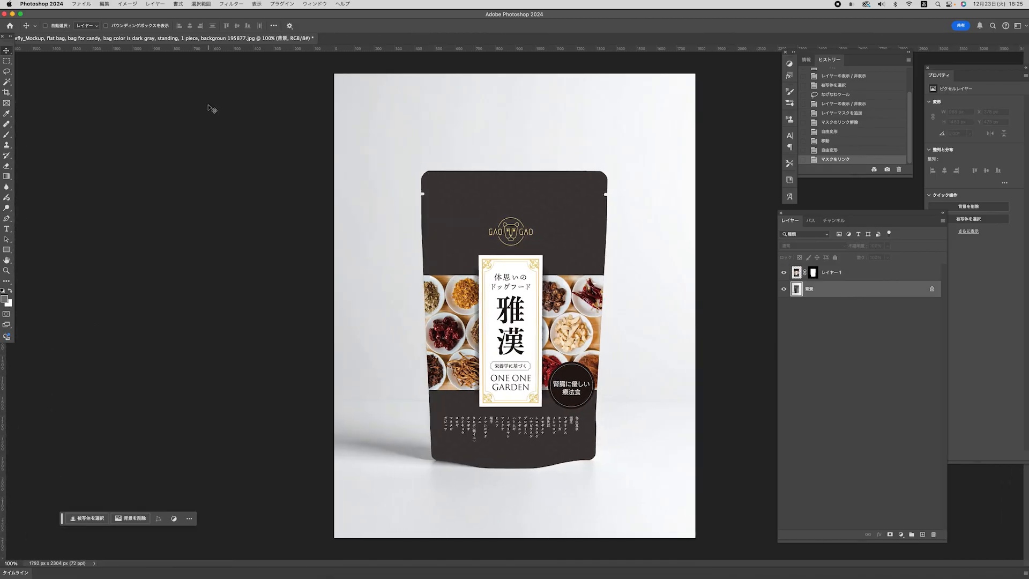
left_click(943, 221)
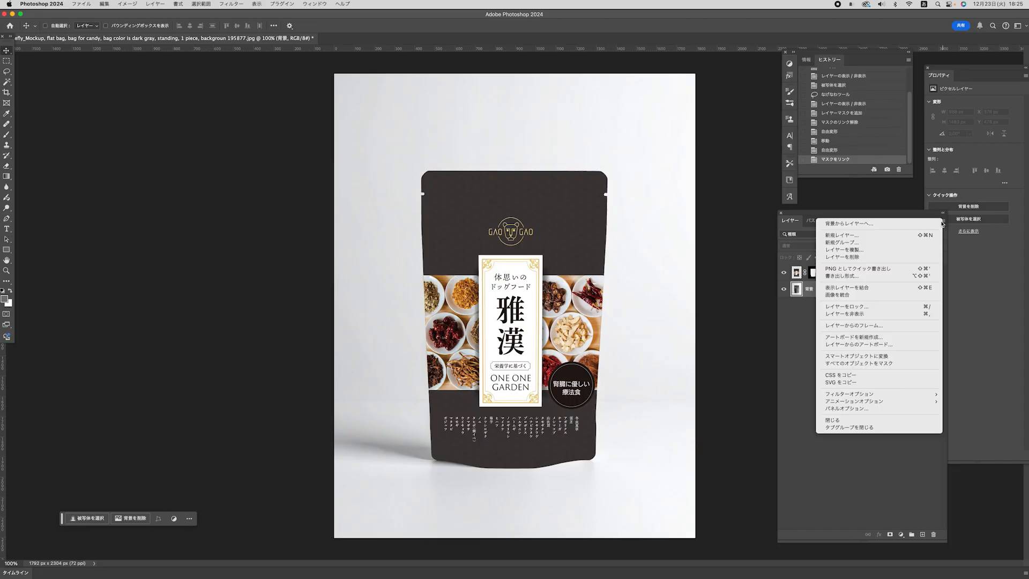
left_click(801, 334)
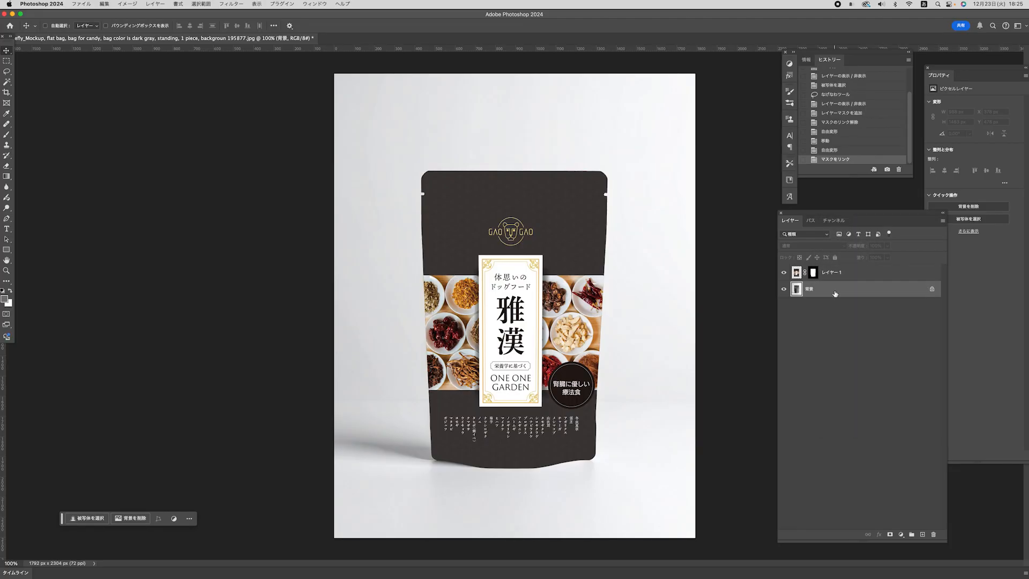
double_click(835, 294, "alt")
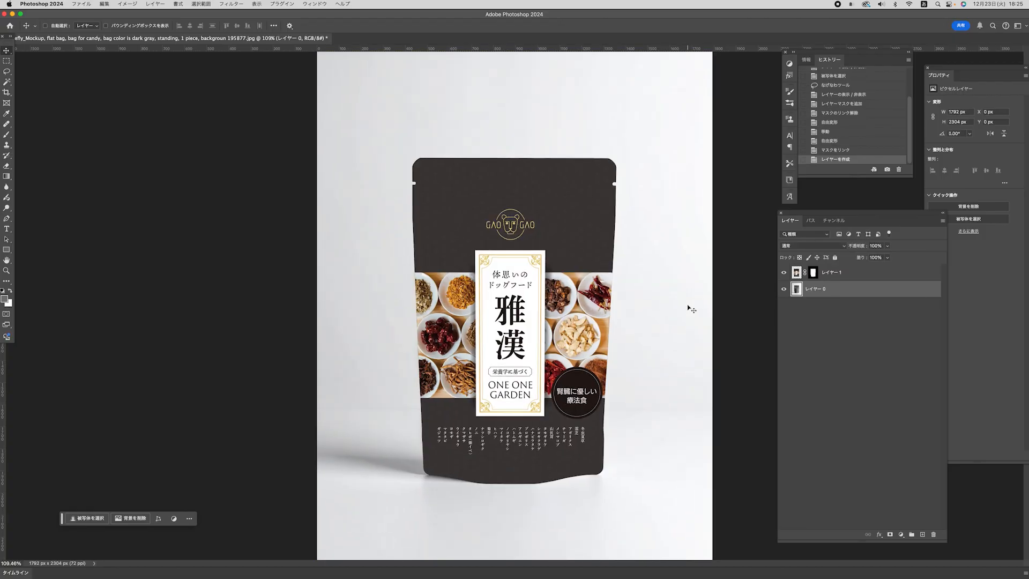
left_click_drag(905, 292, 922, 535)
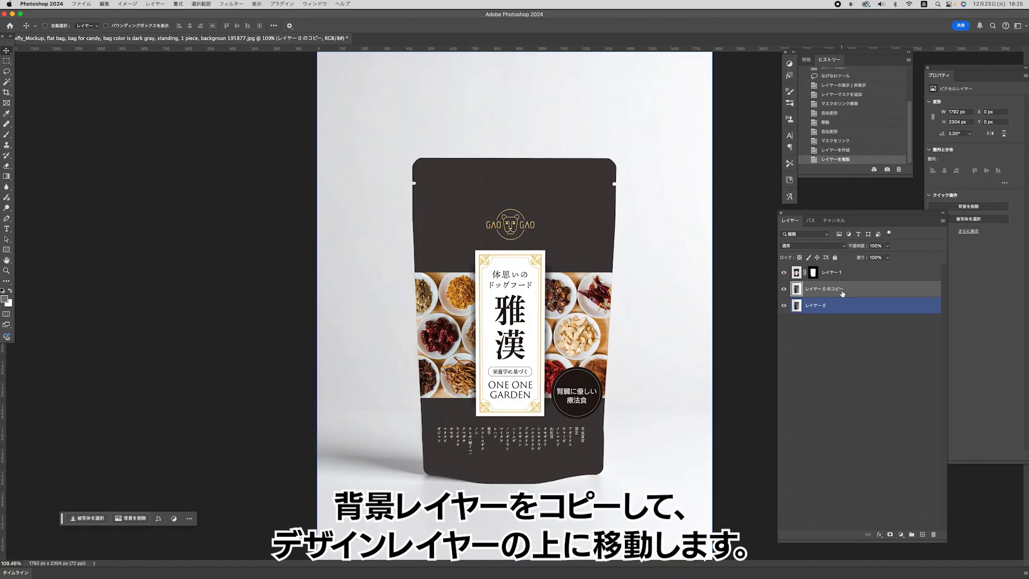
left_click_drag(843, 292, 842, 268)
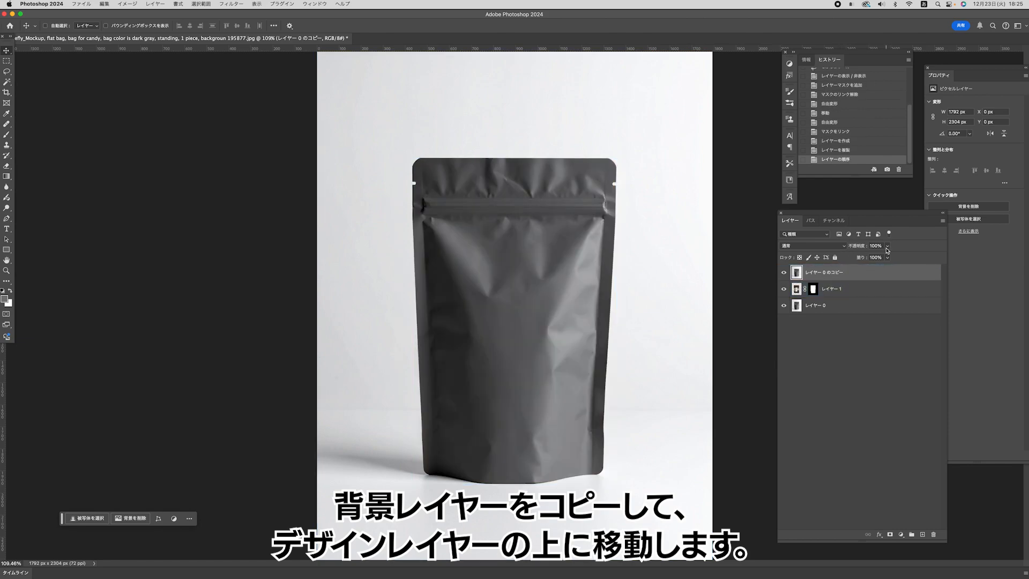
Split the copied layer's Blend If white point for the underlying layer to 234 / 255 in its layer style
double_click(867, 274)
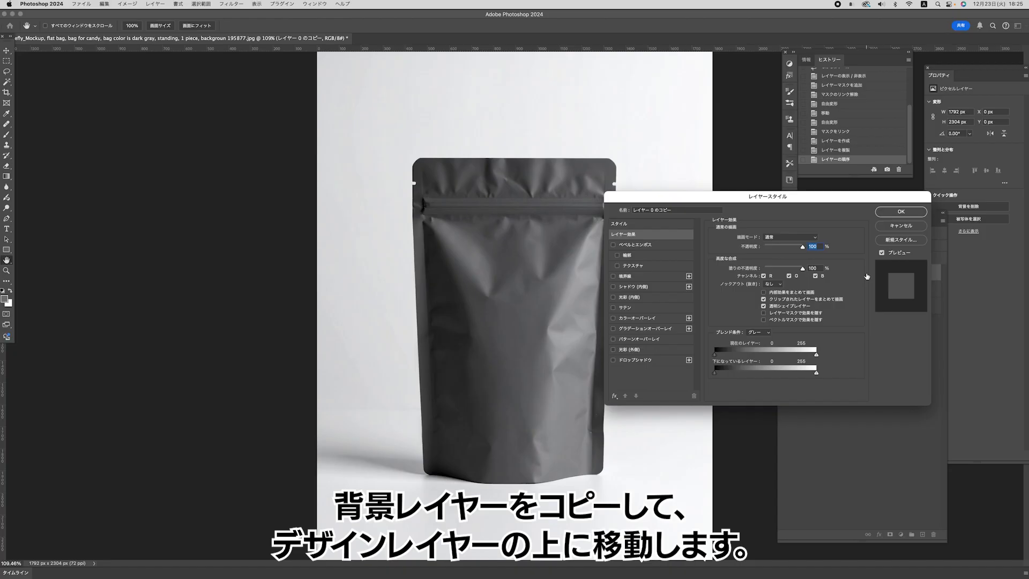
left_click_drag(816, 373, 809, 377, "alt")
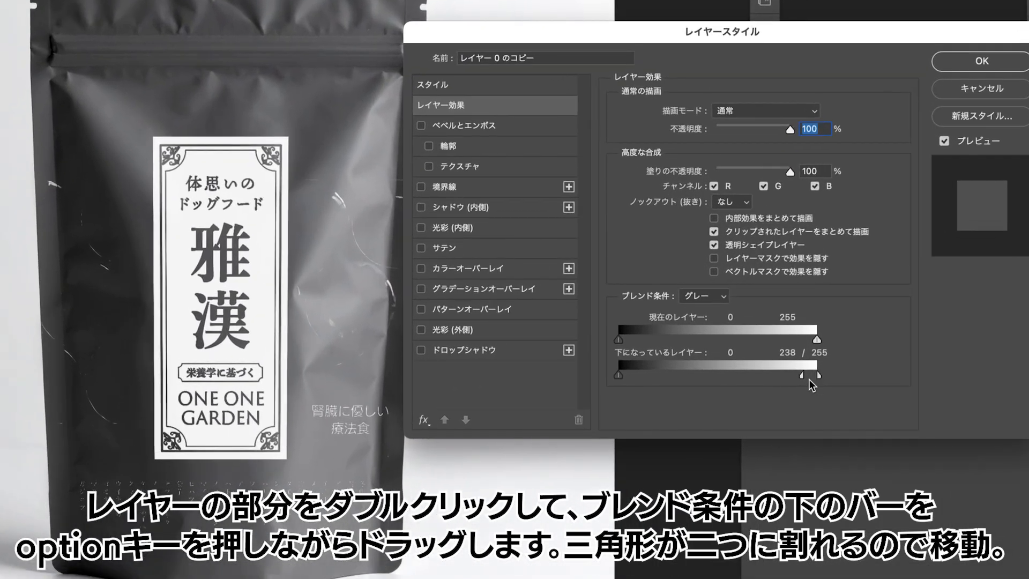
mouse_move(802, 377)
left_mouse_down()
mouse_move(783, 378)
mouse_move(799, 378)
left_mouse_up()
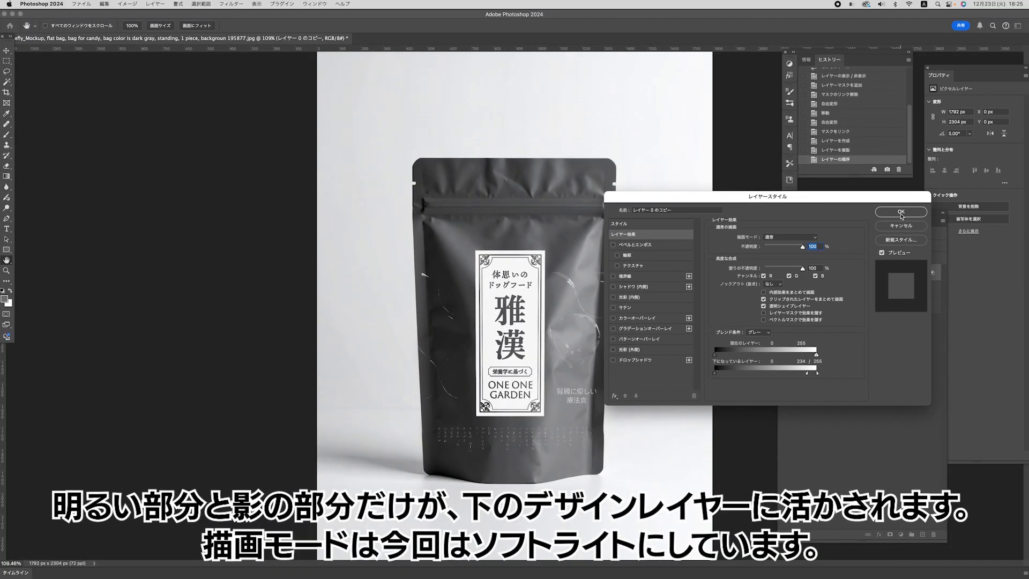
left_click(901, 212)
Set the copied bag layer's blend mode to Soft Light and lower its opacity to about 49%
left_click(833, 247)
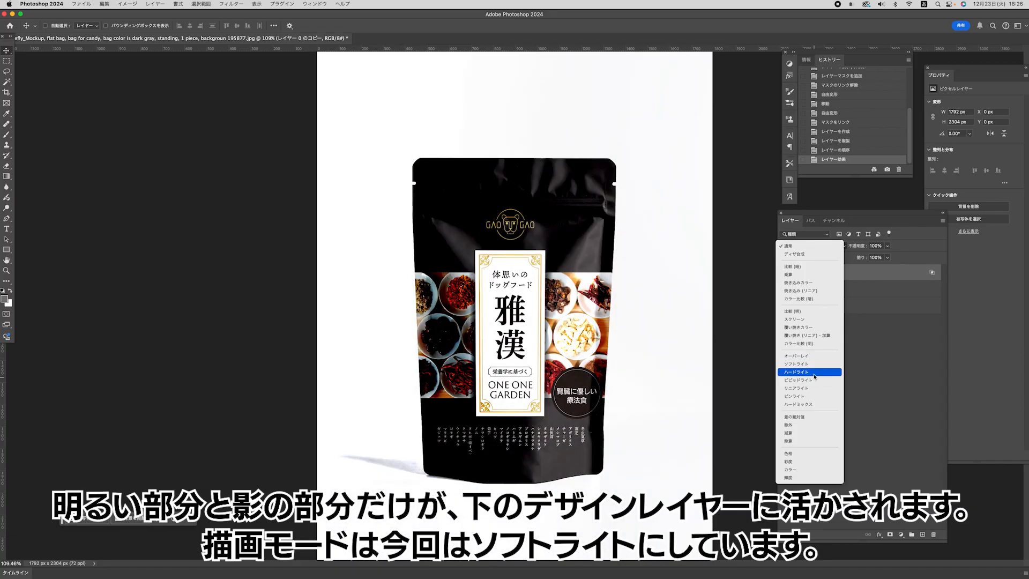
left_click(817, 364)
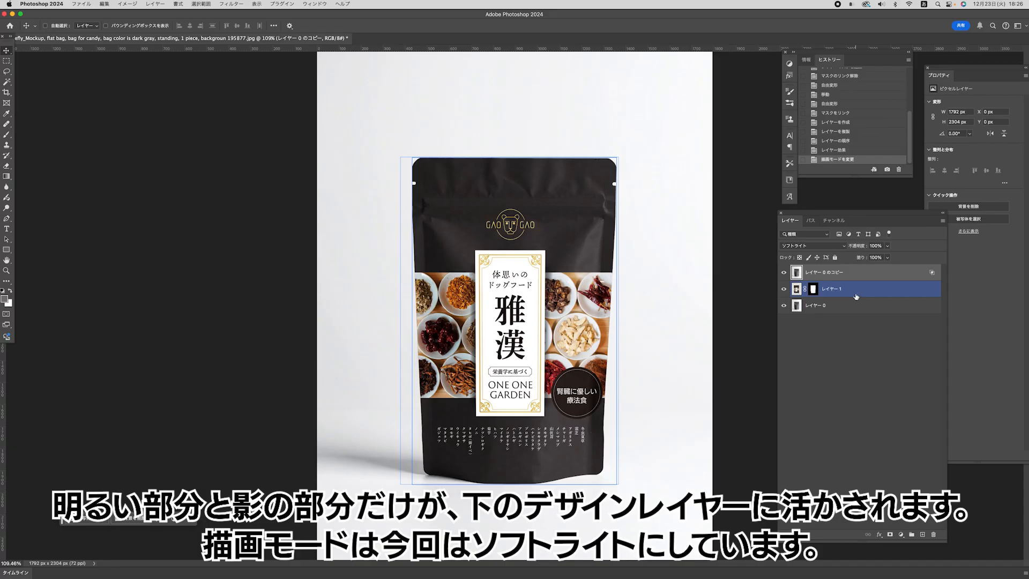
left_click(889, 248)
left_click_drag(887, 256, 874, 258)
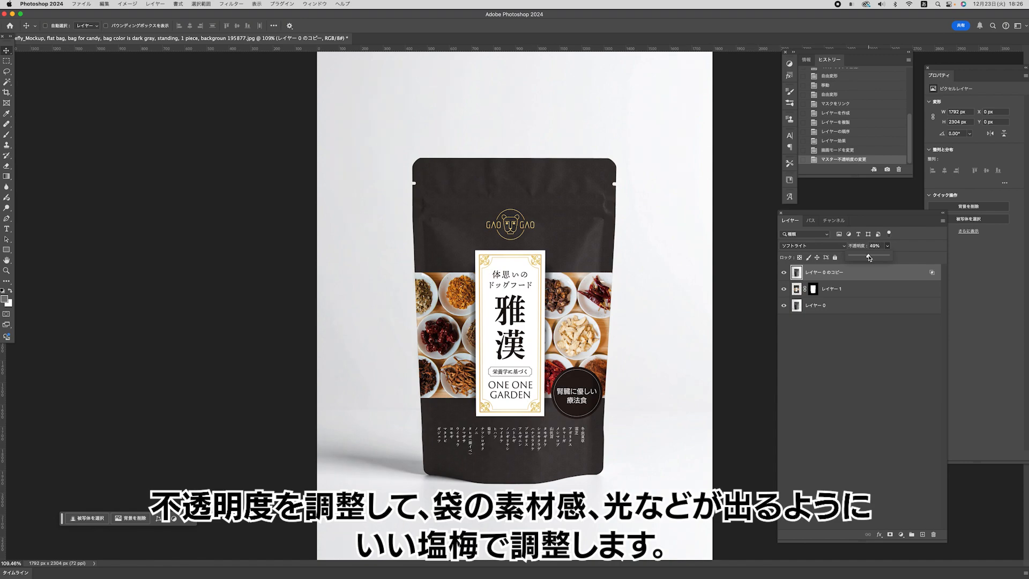
left_click(879, 320)
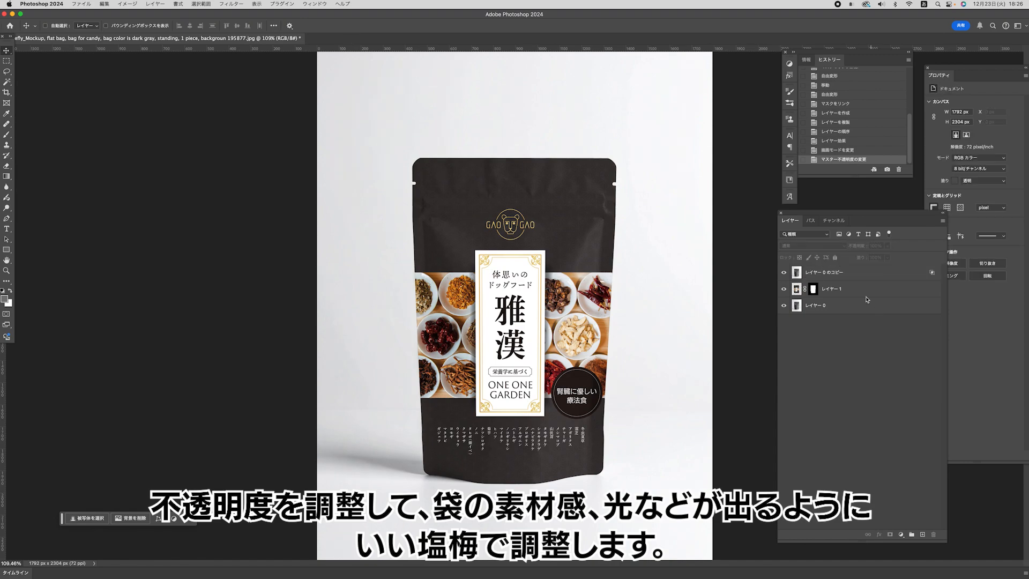
Widen the copied layer's underlying-layer highlight split to 204 / 255 and reduce its opacity to 38%
left_click(915, 275)
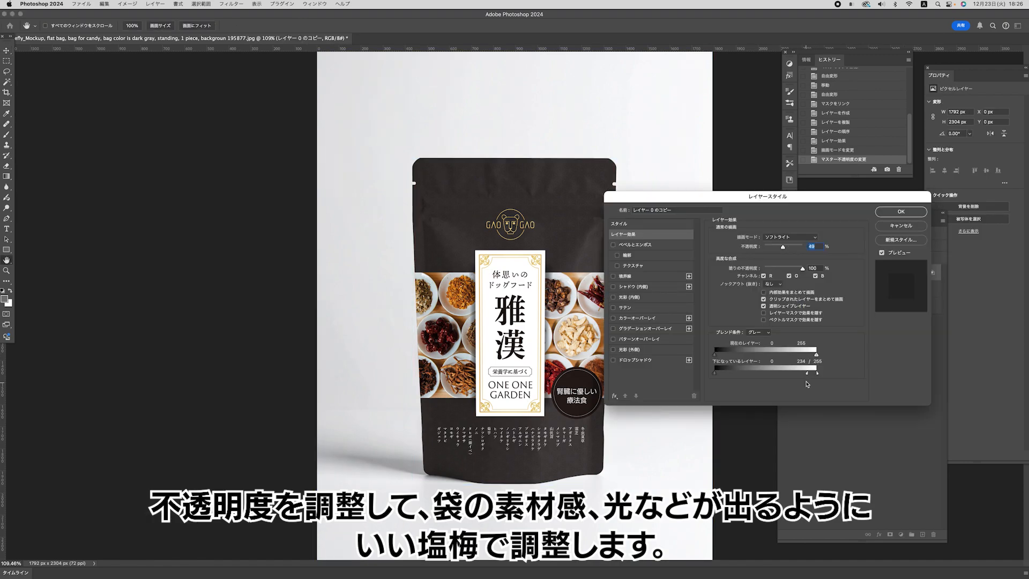
mouse_move(808, 376)
left_mouse_down()
mouse_move(789, 376)
mouse_move(820, 377)
mouse_move(796, 376)
left_mouse_up()
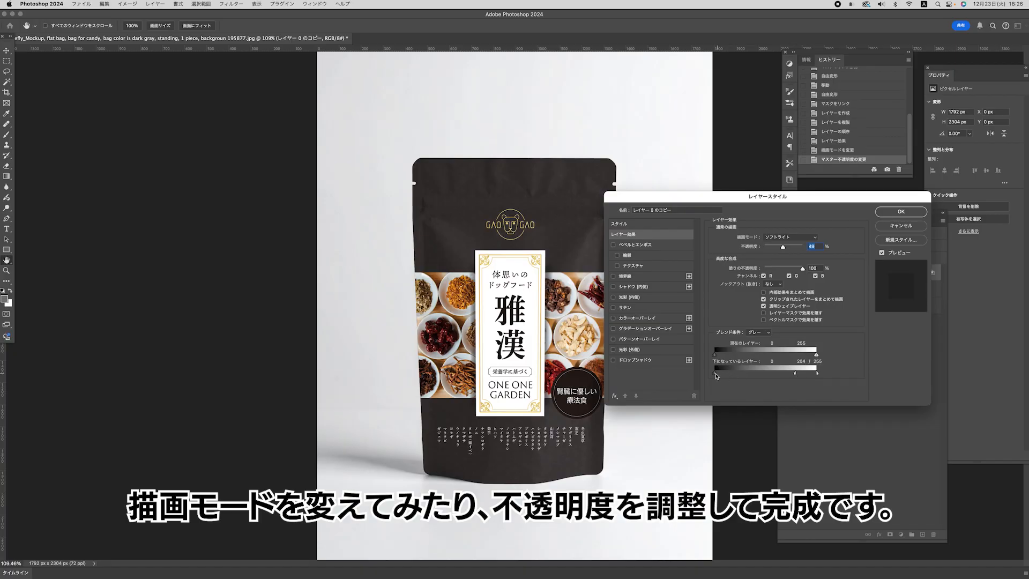
left_click(902, 211)
left_click_drag(887, 246, 884, 259)
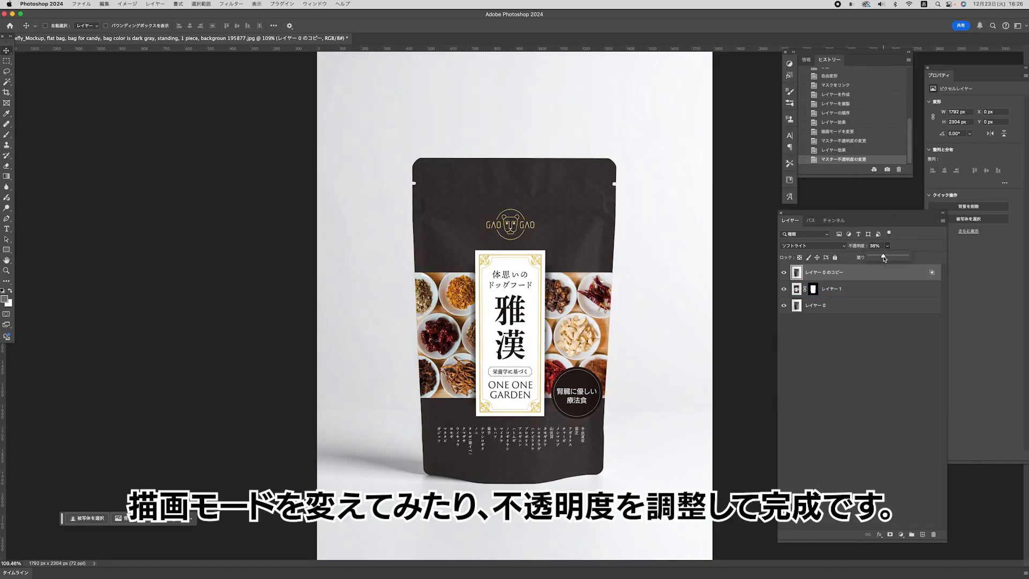
left_click(869, 343)
key("super+plus")
key("super+minus")
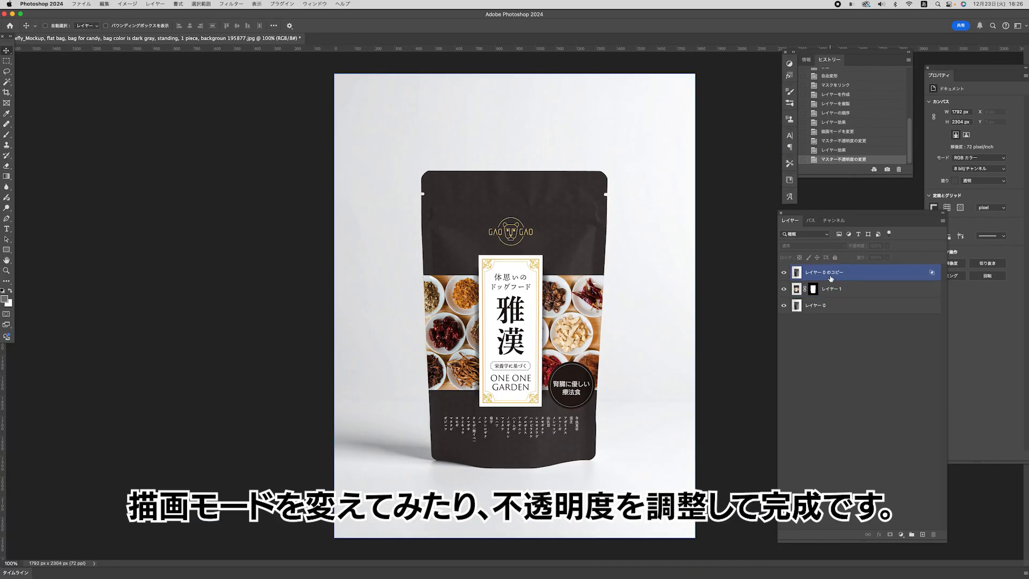
Try the Lighter Color blend mode with adjusted opacity on the copied bag layer, and return it to Soft Light
left_click(830, 278)
left_click(812, 246)
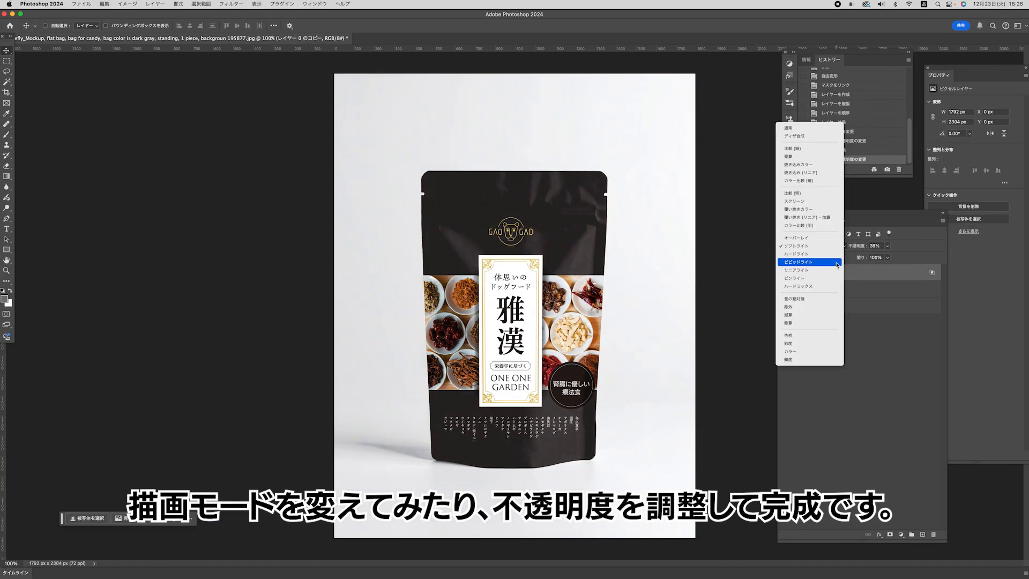
left_click(825, 228)
left_click(888, 246)
left_click_drag(892, 255, 884, 257)
left_click(828, 246)
left_click(835, 267)
Readjust the opacity of the copied bag layer in Soft Light mode
left_click(888, 247)
left_click(853, 361)
left_click(846, 269)
left_click(887, 246)
left_click(853, 352)
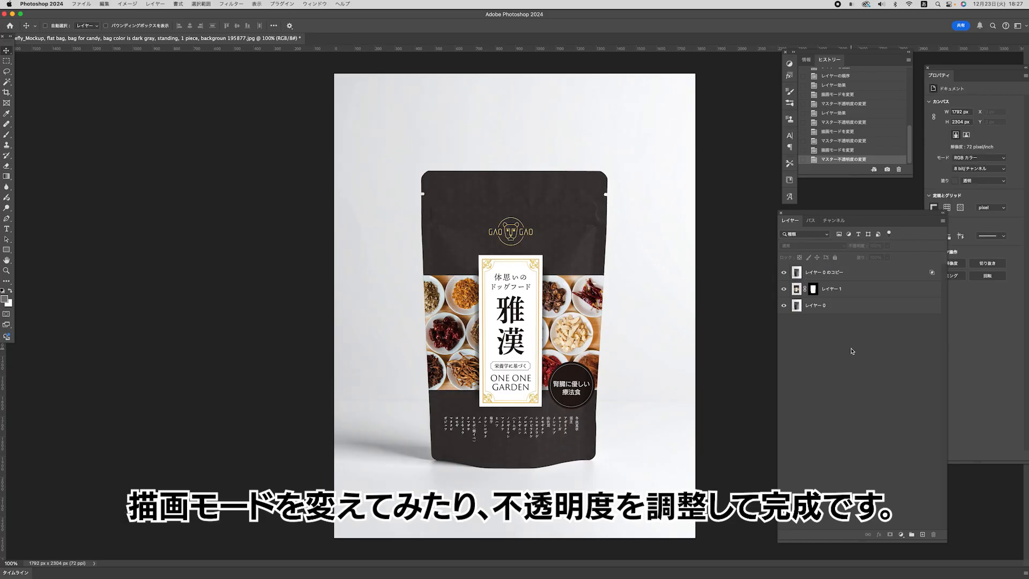
Hide and reshow the Soft Light bag layer to compare the design with and without the bag texture
left_click(784, 272)
left_click(784, 272)
left_click(837, 290)
left_click(829, 246)
key("Escape")
left_click(826, 343)
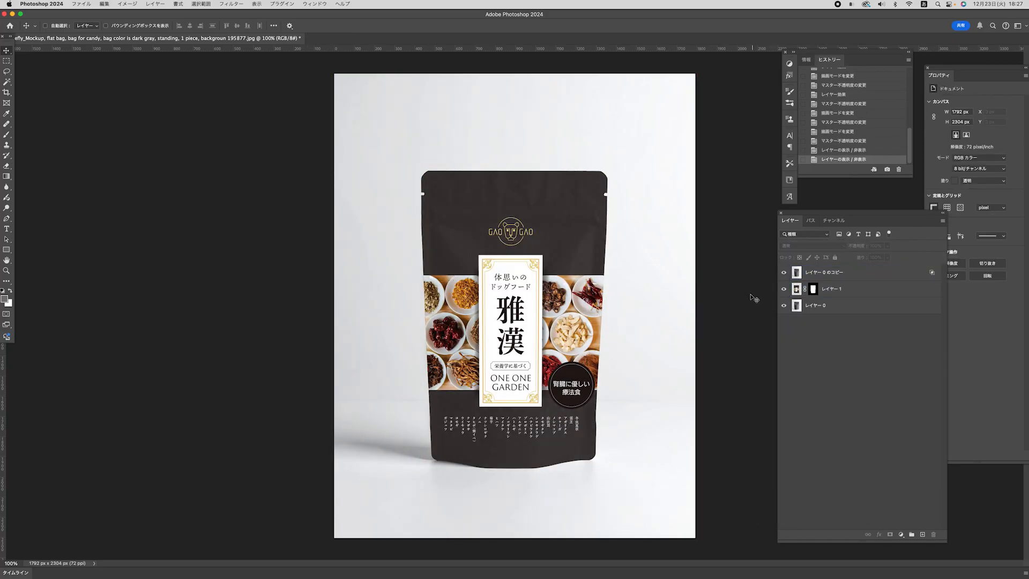
Unlink the design layer's mask and nudge the design right to an X position of 383 px
left_click(797, 289)
left_click(806, 289)
key("Right")
key("Right")
key("Right")
key("Right")
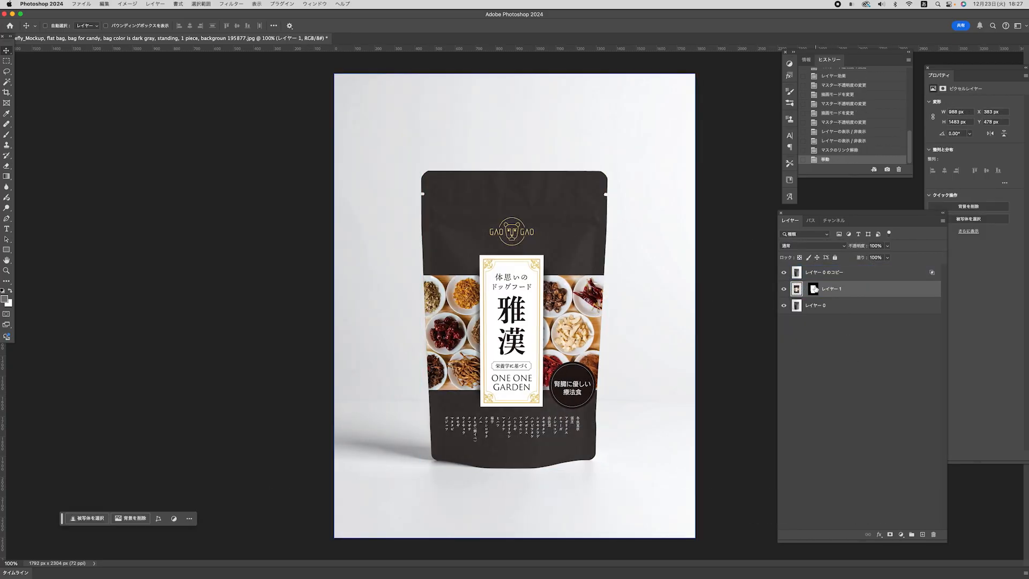